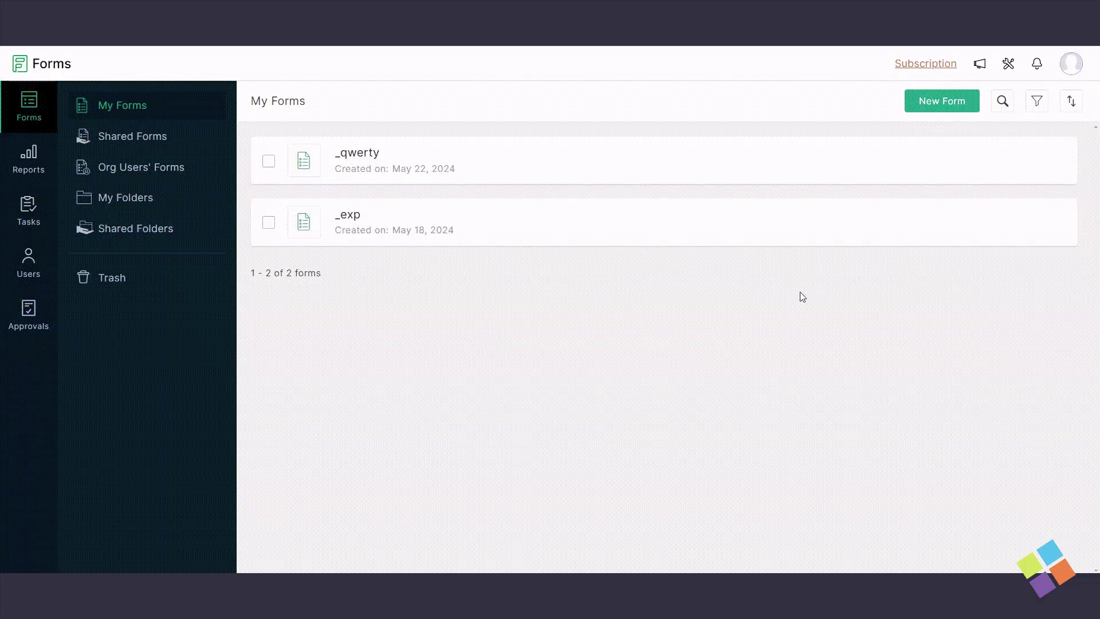
Step: Create a blank Standard form titled _report
{"action": "left_click", "coordinate": [939, 102]}
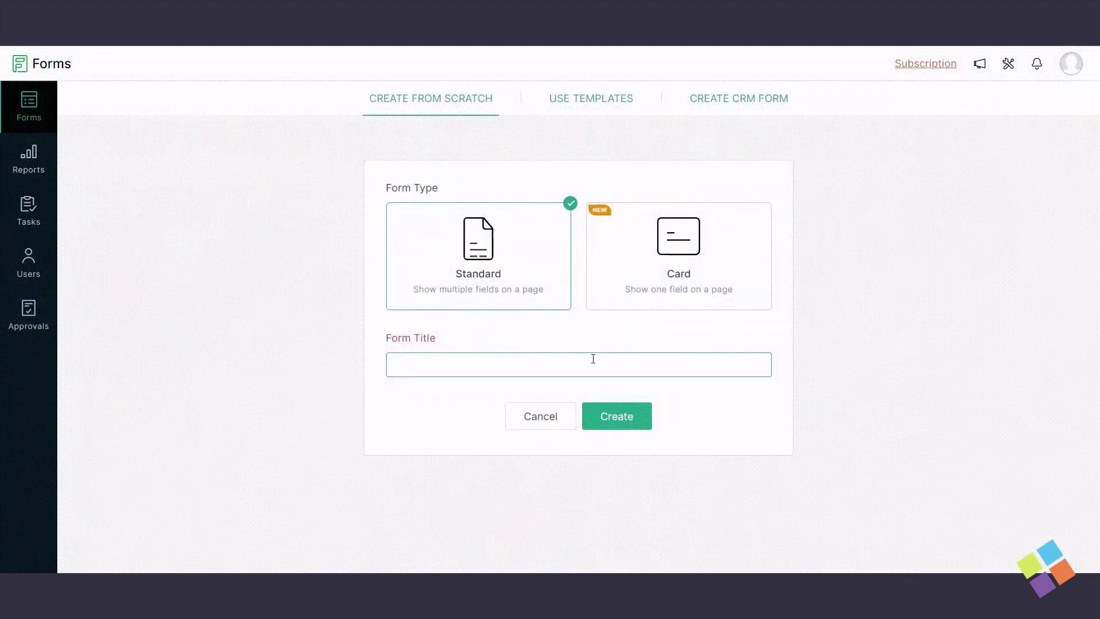
{"action": "type", "text": "_report"}
{"action": "left_click", "coordinate": [602, 417]}
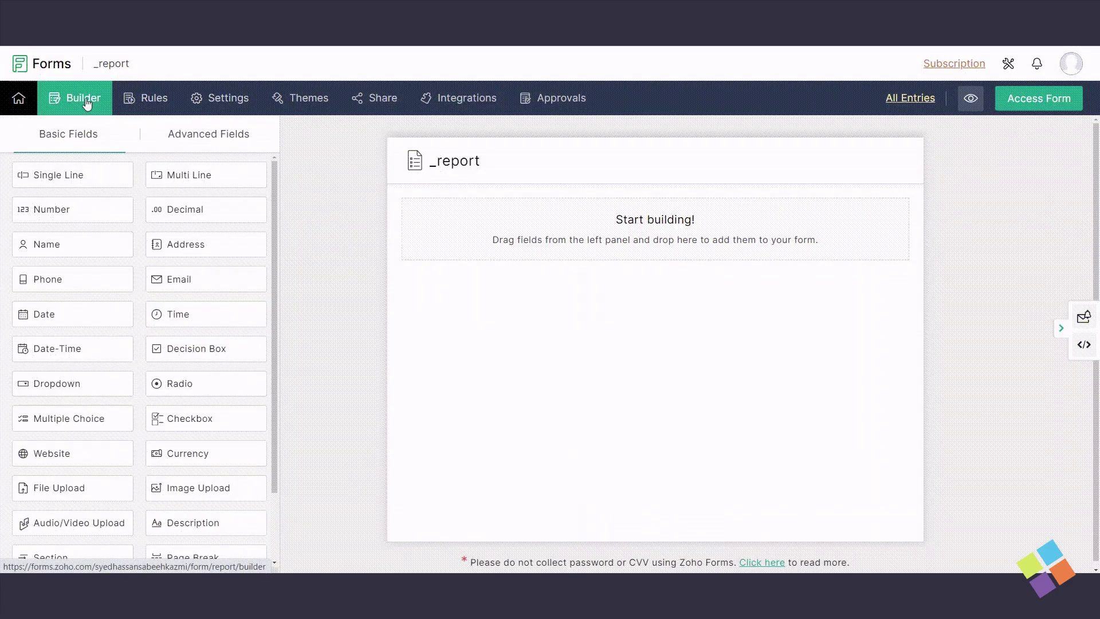
Step: Add a single-line field labelled Name to the empty form
{"action": "left_click_drag", "start_coordinate": [74, 174], "coordinate": [546, 225]}
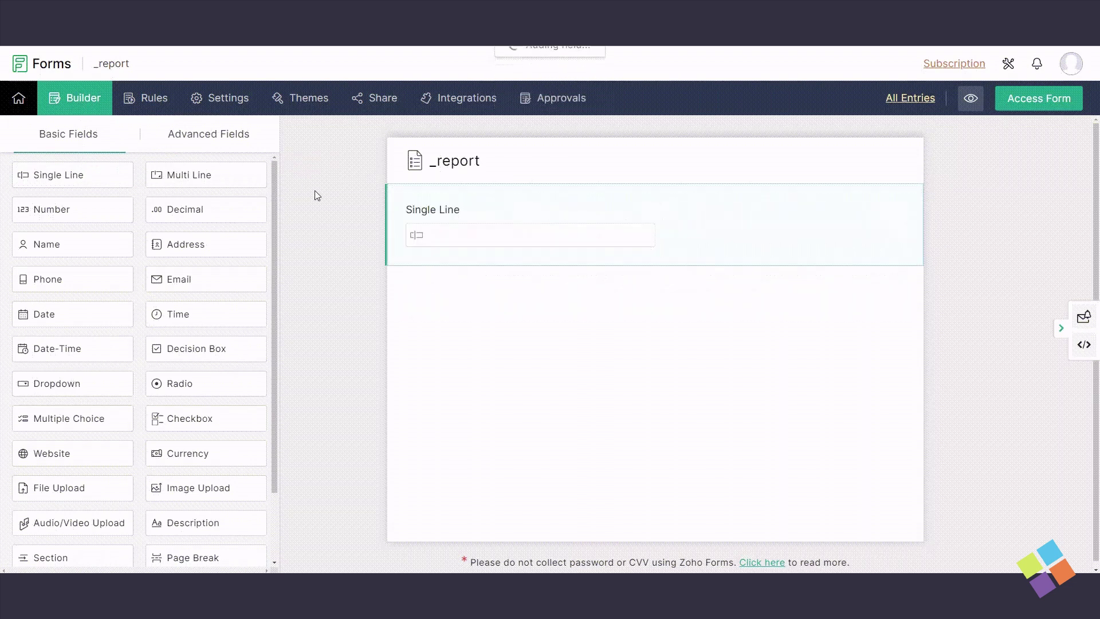
{"action": "left_click", "coordinate": [442, 209]}
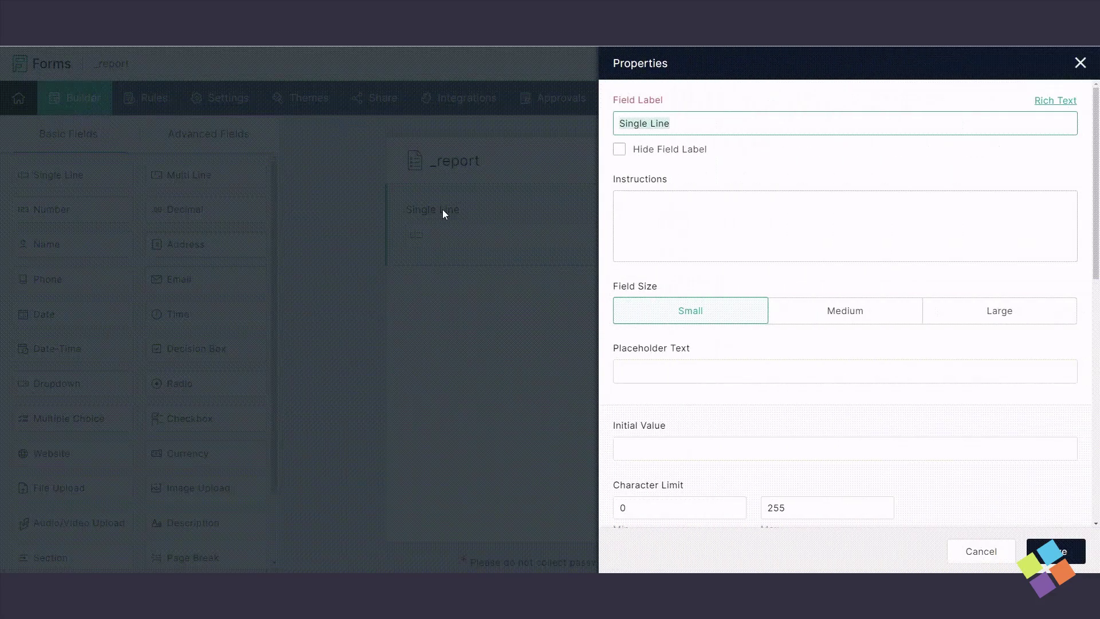
{"action": "type", "text": "Name"}
{"action": "key", "text": "Return"}
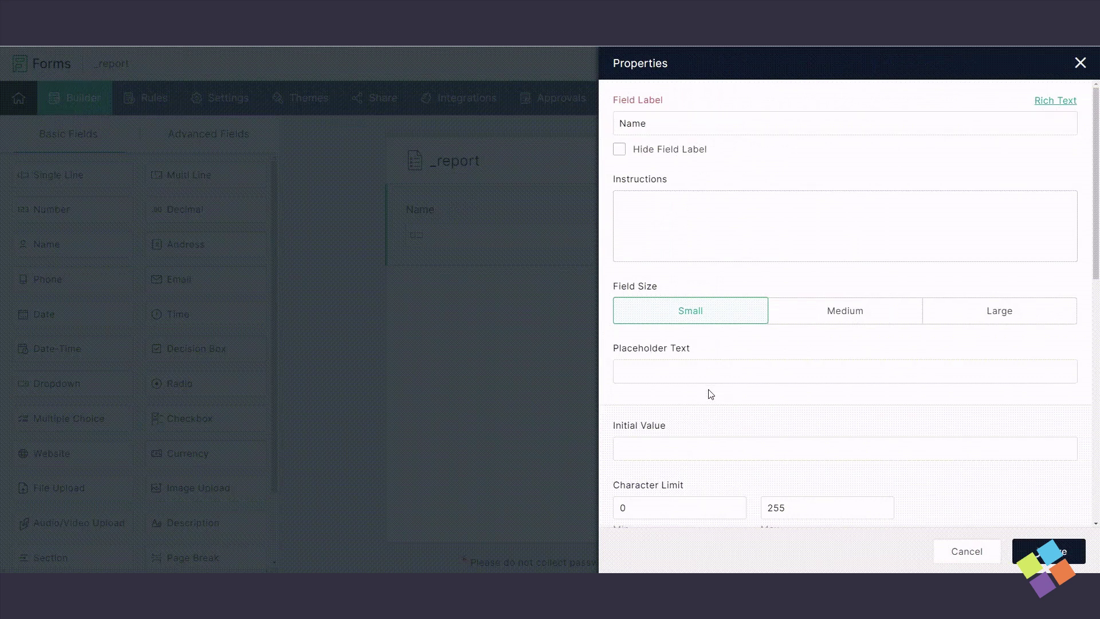
Step: Add two more single-line fields, a multi-line field, a number field and an email field below Name
{"action": "left_click_drag", "start_coordinate": [48, 170], "coordinate": [491, 285]}
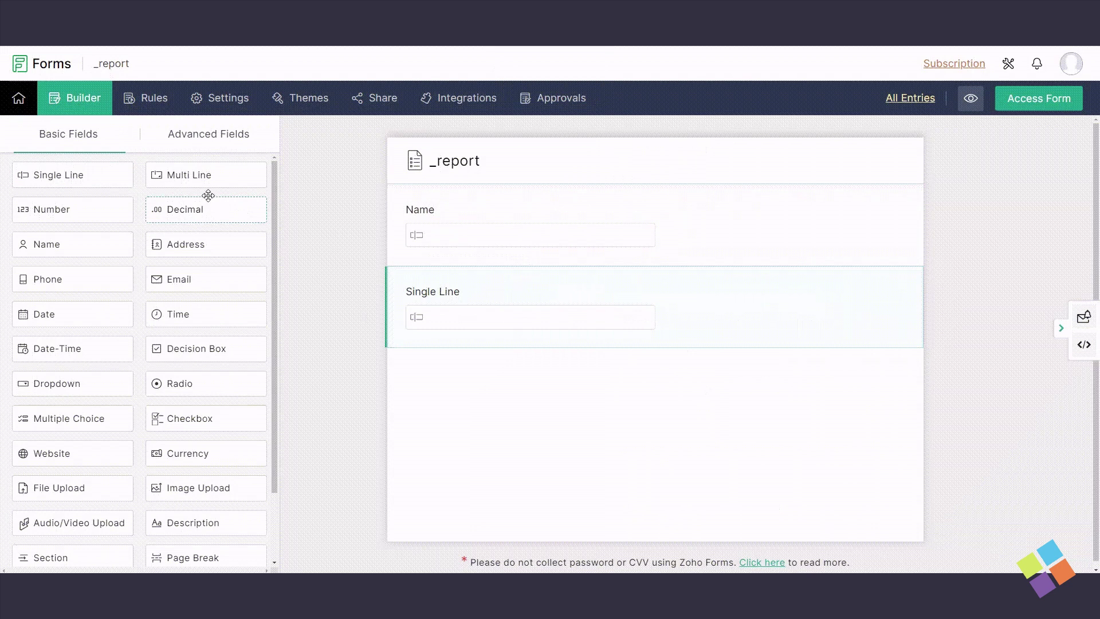
{"action": "left_click_drag", "start_coordinate": [194, 174], "coordinate": [493, 395]}
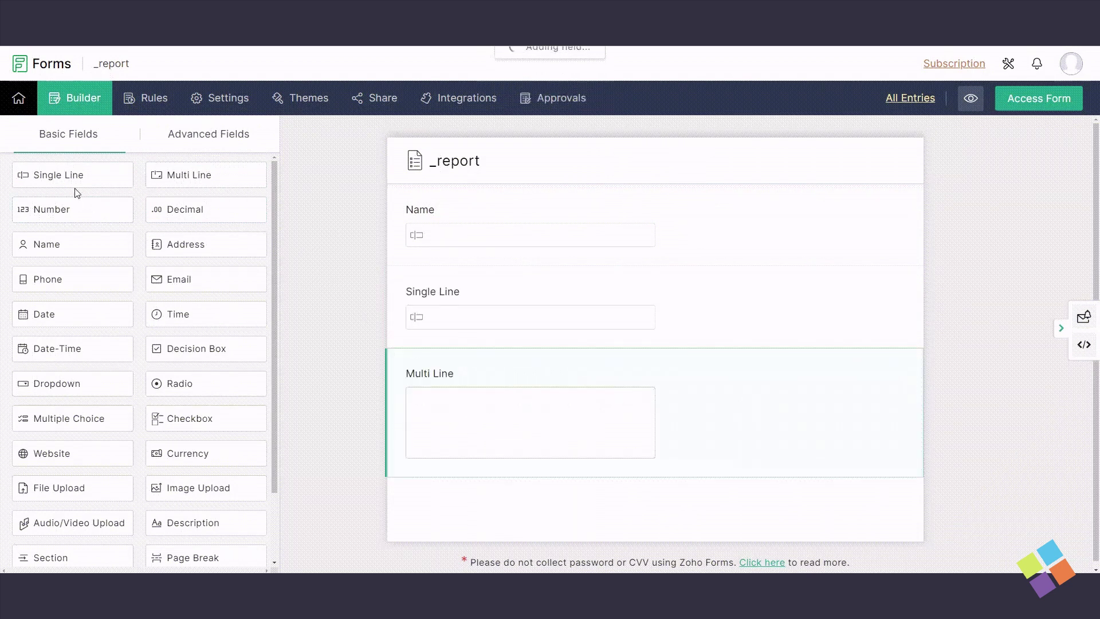
{"action": "left_click_drag", "start_coordinate": [74, 177], "coordinate": [482, 510]}
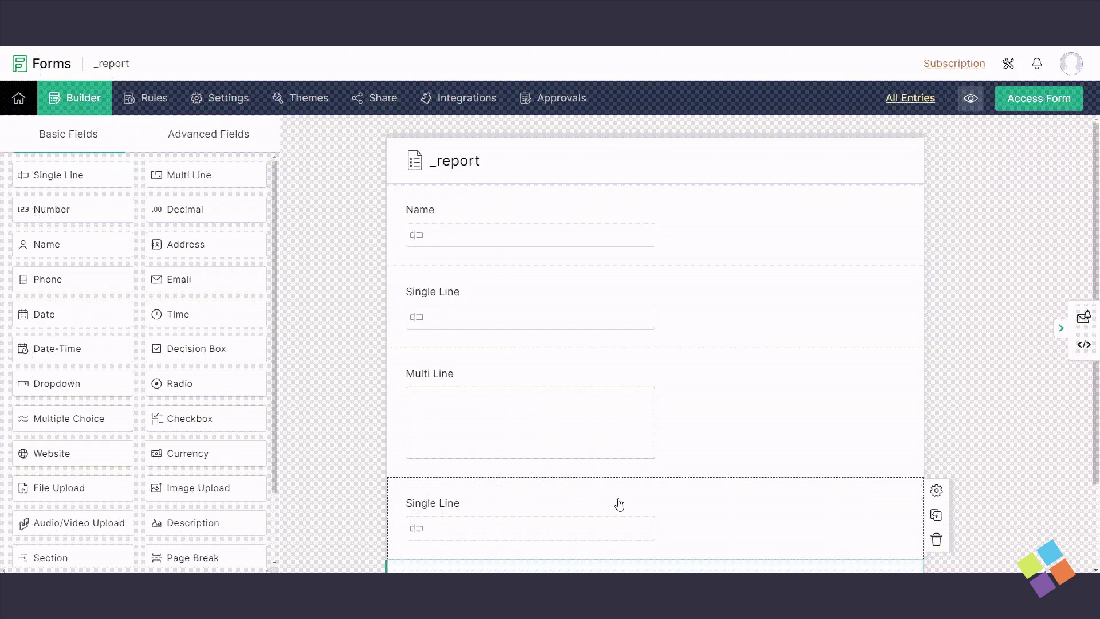
{"action": "left_click_drag", "start_coordinate": [73, 209], "coordinate": [434, 429]}
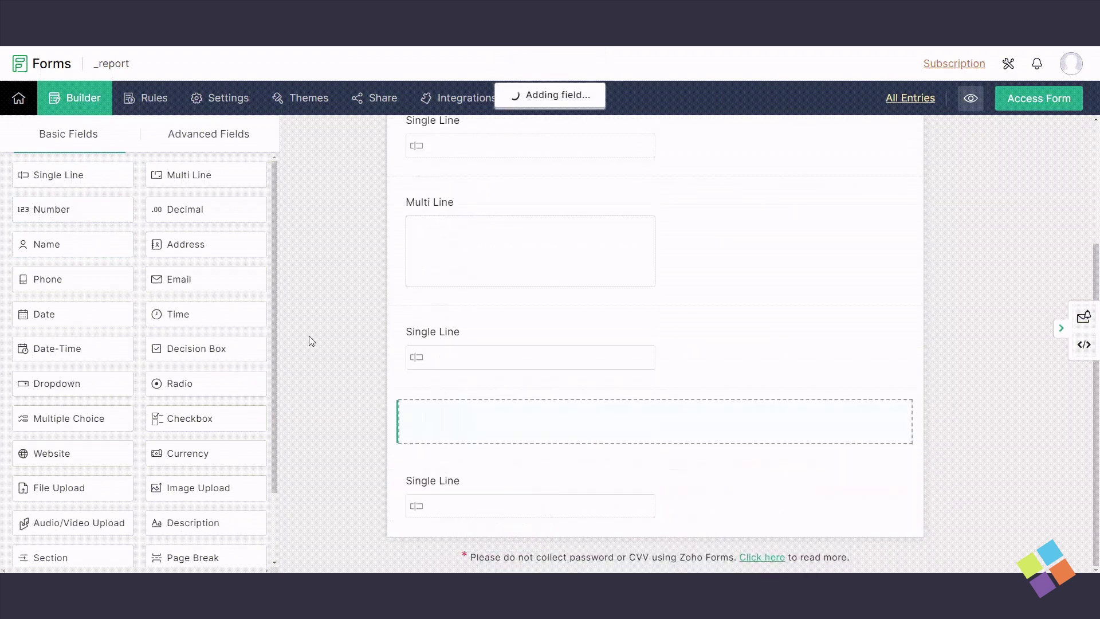
{"action": "left_click_drag", "start_coordinate": [499, 418], "coordinate": [493, 515]}
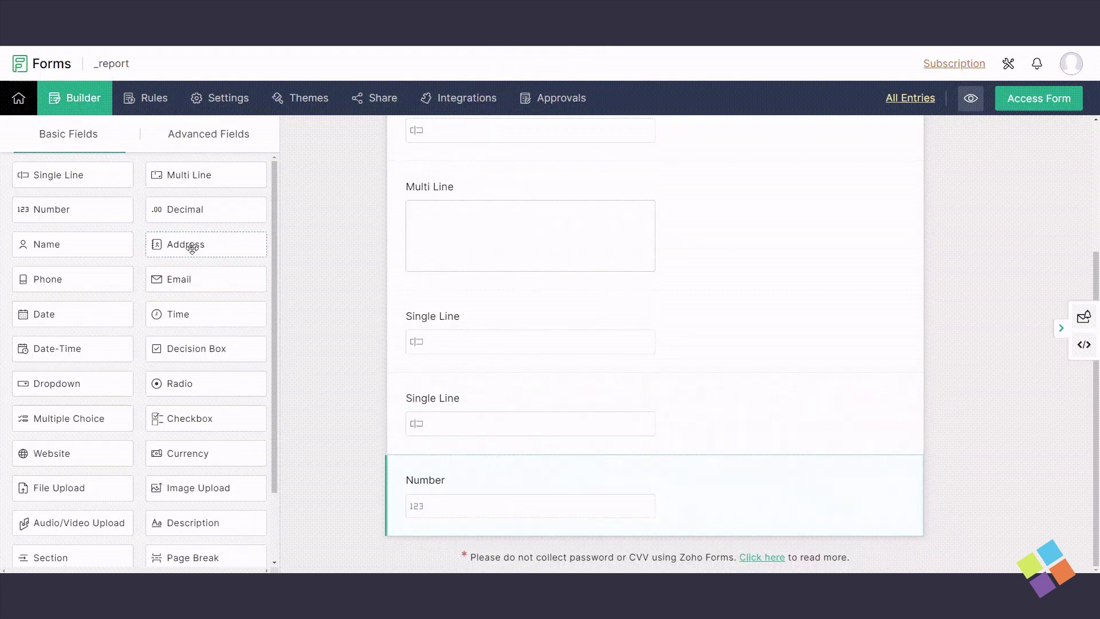
{"action": "left_click_drag", "start_coordinate": [188, 270], "coordinate": [502, 514]}
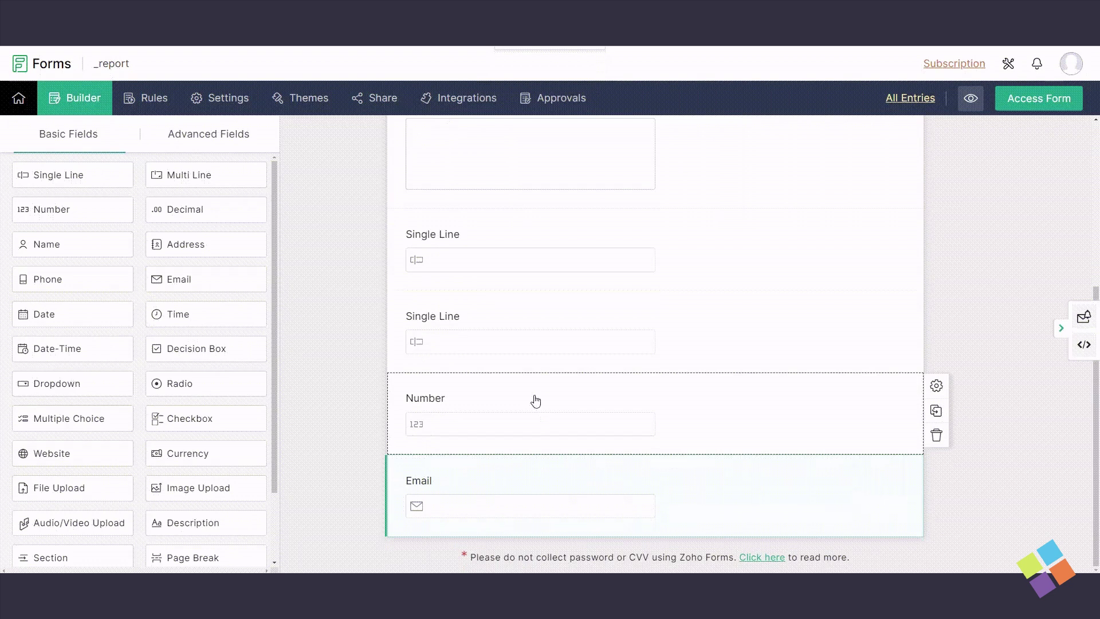
{"action": "scroll", "coordinate": [532, 400], "scroll_direction": "up", "scroll_amount": 10}
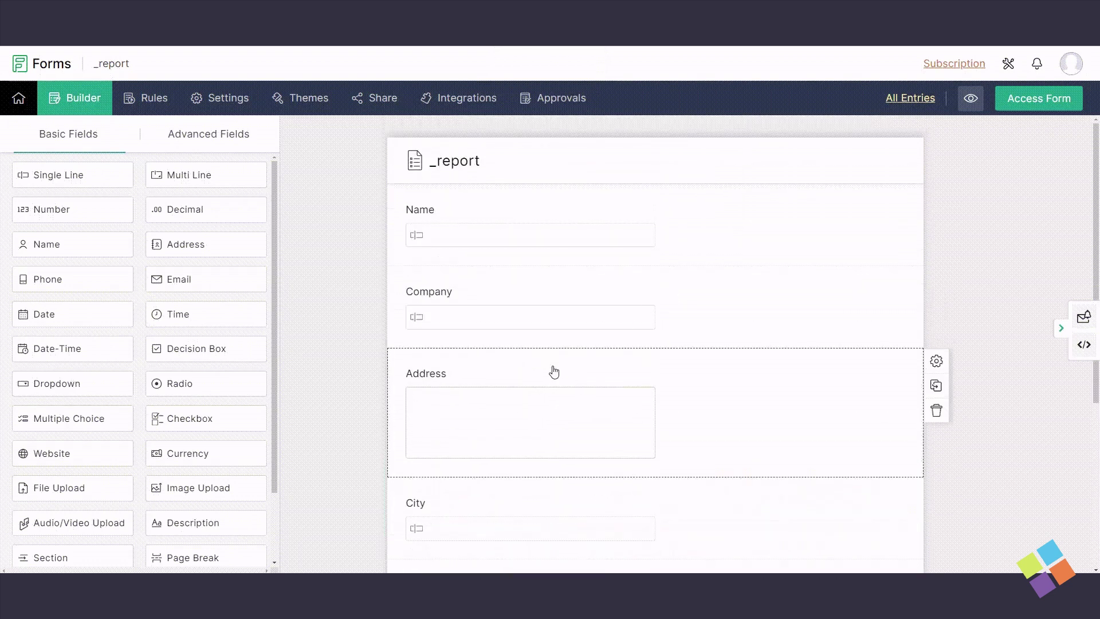
{"action": "scroll", "coordinate": [552, 373], "scroll_direction": "down", "scroll_amount": 5}
Step: Add a Zoho CRM field from Advanced Fields below Email and save it
{"action": "left_click", "coordinate": [201, 134]}
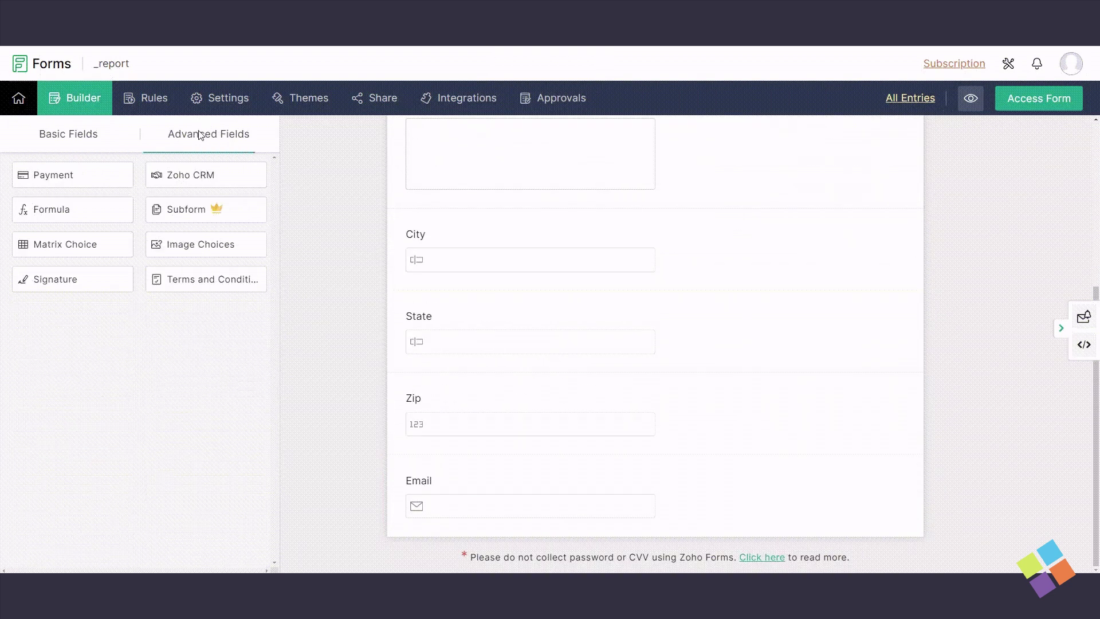
{"action": "left_click_drag", "start_coordinate": [189, 219], "coordinate": [521, 521]}
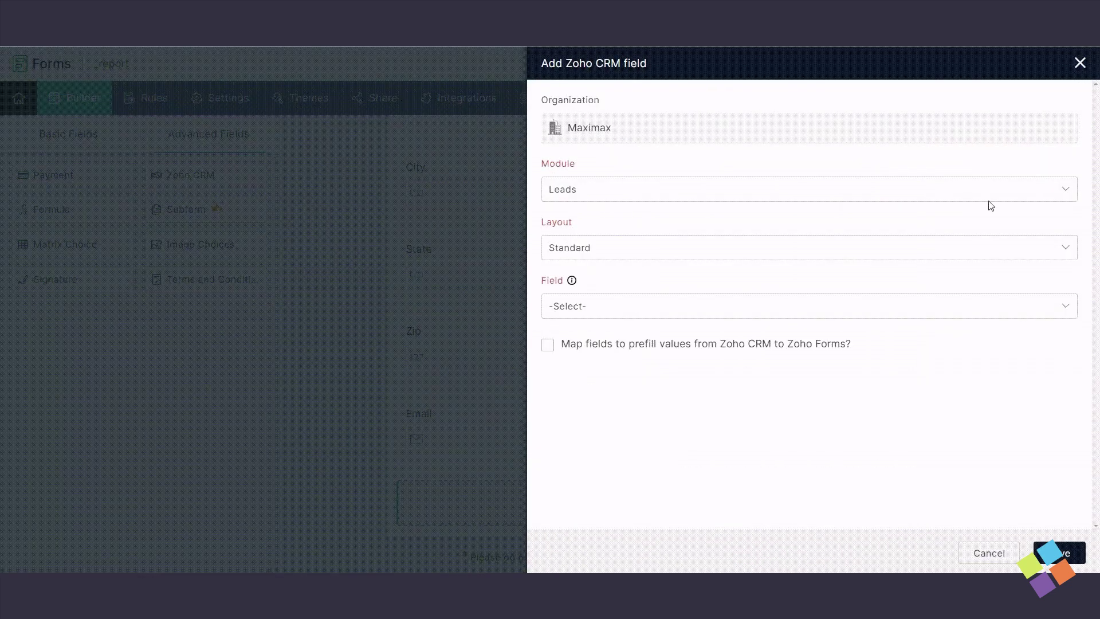
{"action": "left_click", "coordinate": [1057, 553]}
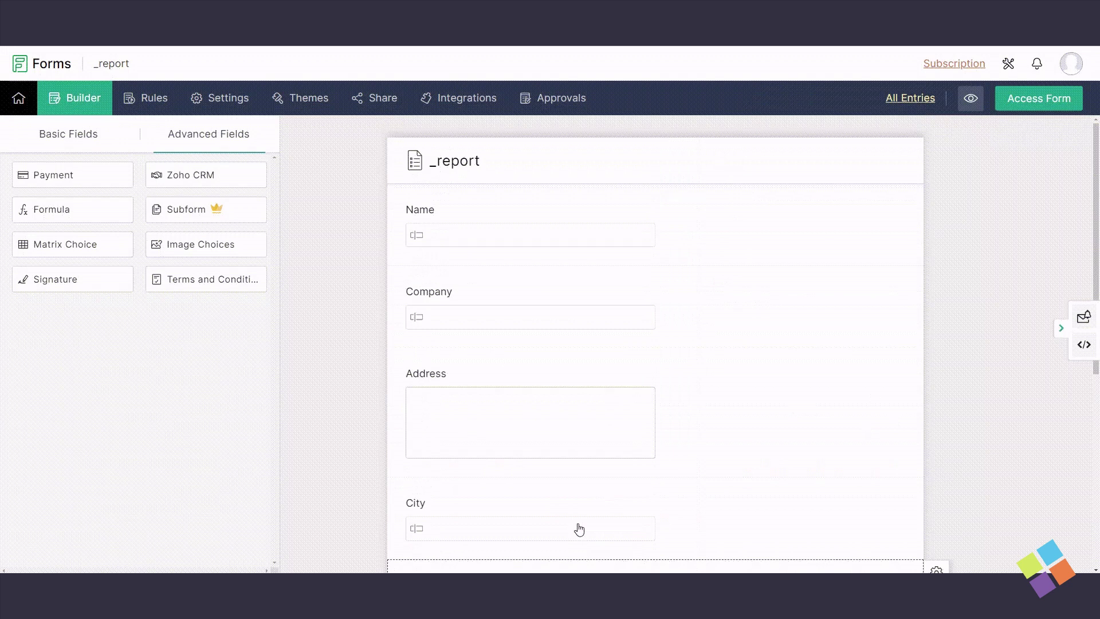
{"action": "scroll", "coordinate": [579, 529], "scroll_direction": "up", "scroll_amount": 6}
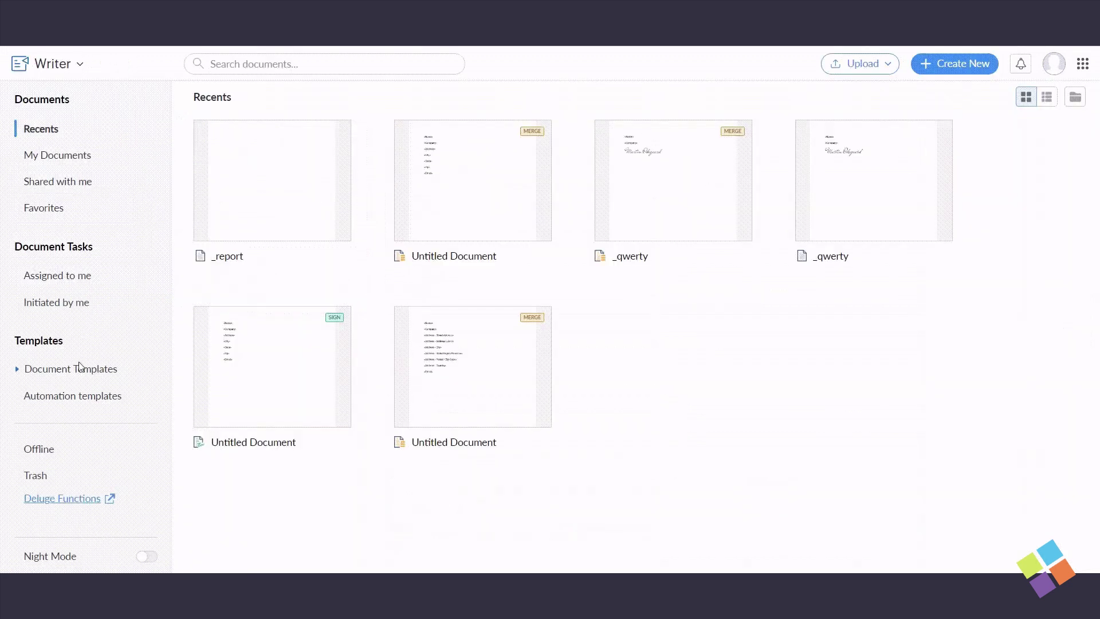
Step: Create a new document from the Business public template Fillable NDA For Sign
{"action": "left_click", "coordinate": [68, 372]}
{"action": "left_click", "coordinate": [70, 395]}
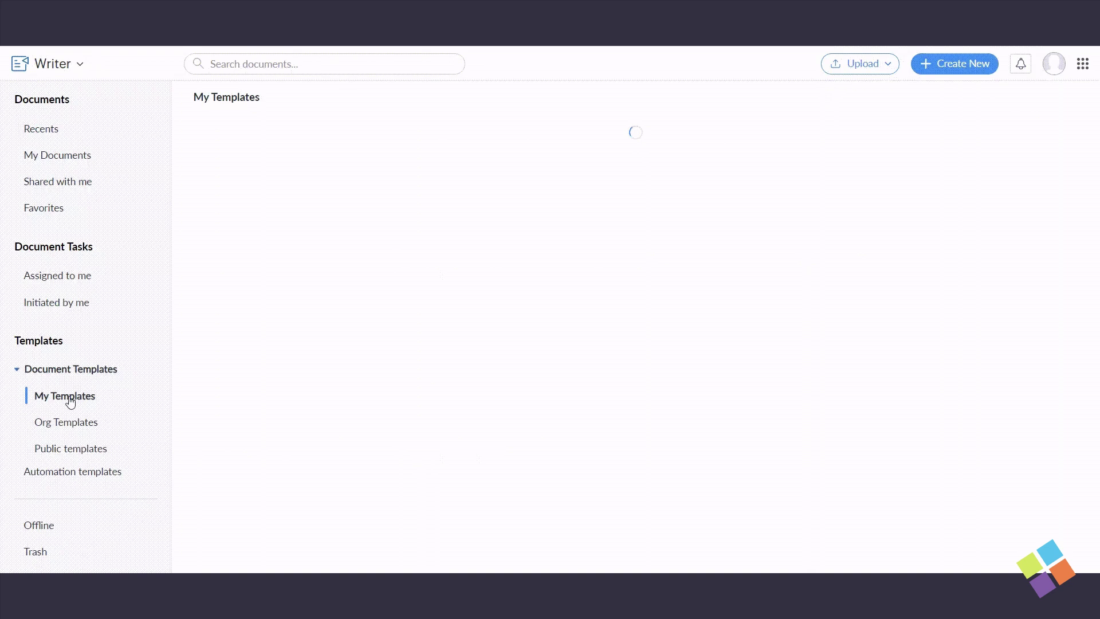
{"action": "left_click", "coordinate": [66, 447]}
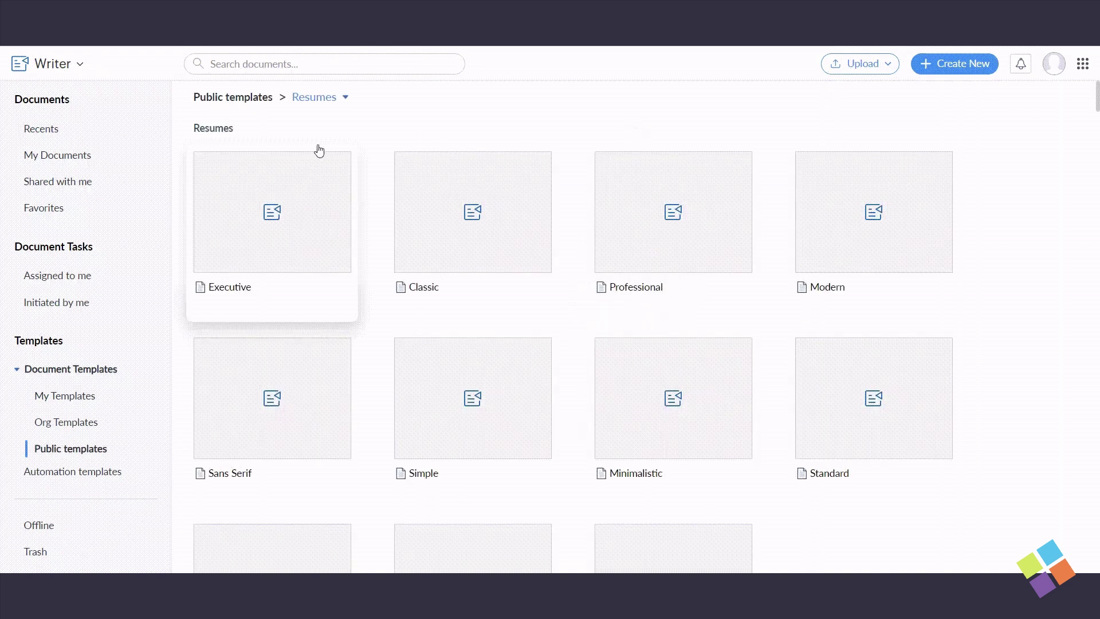
{"action": "left_click", "coordinate": [341, 103]}
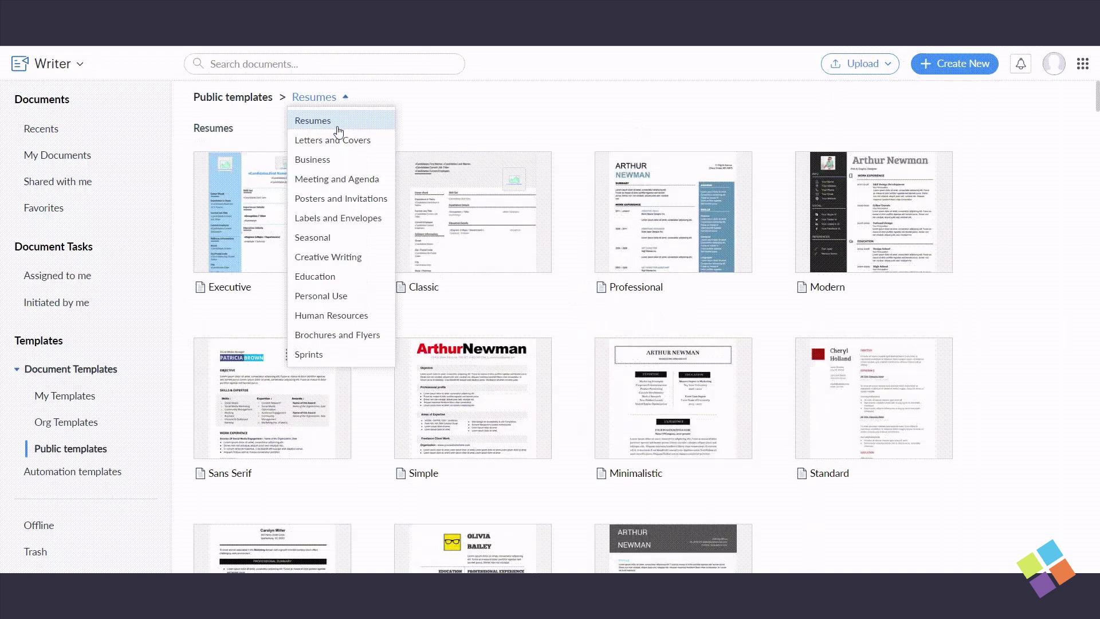
{"action": "left_click", "coordinate": [324, 159]}
{"action": "left_click", "coordinate": [294, 177]}
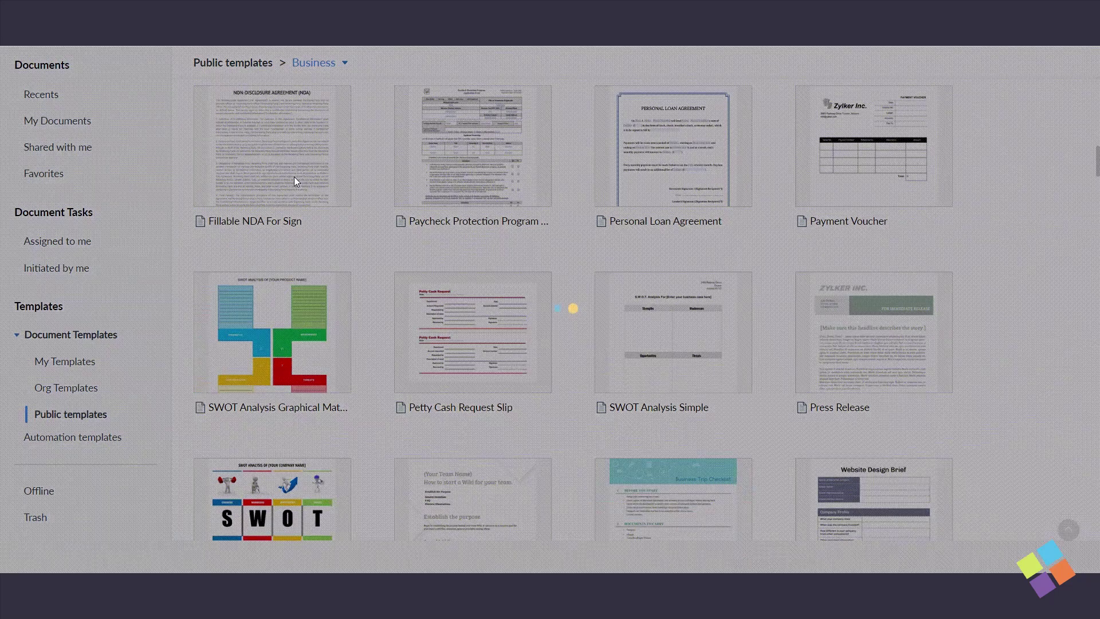
{"action": "left_click", "coordinate": [648, 213]}
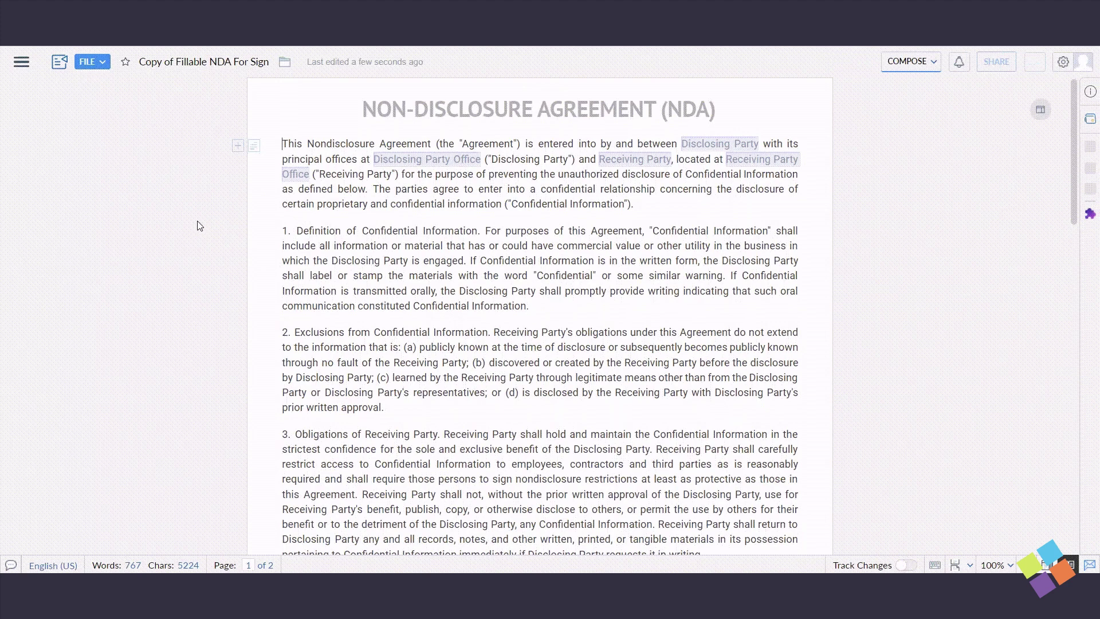
Step: Go to the document's end and bring up the Merge Fields options in the Fields panel
{"action": "key", "text": "ctrl+End"}
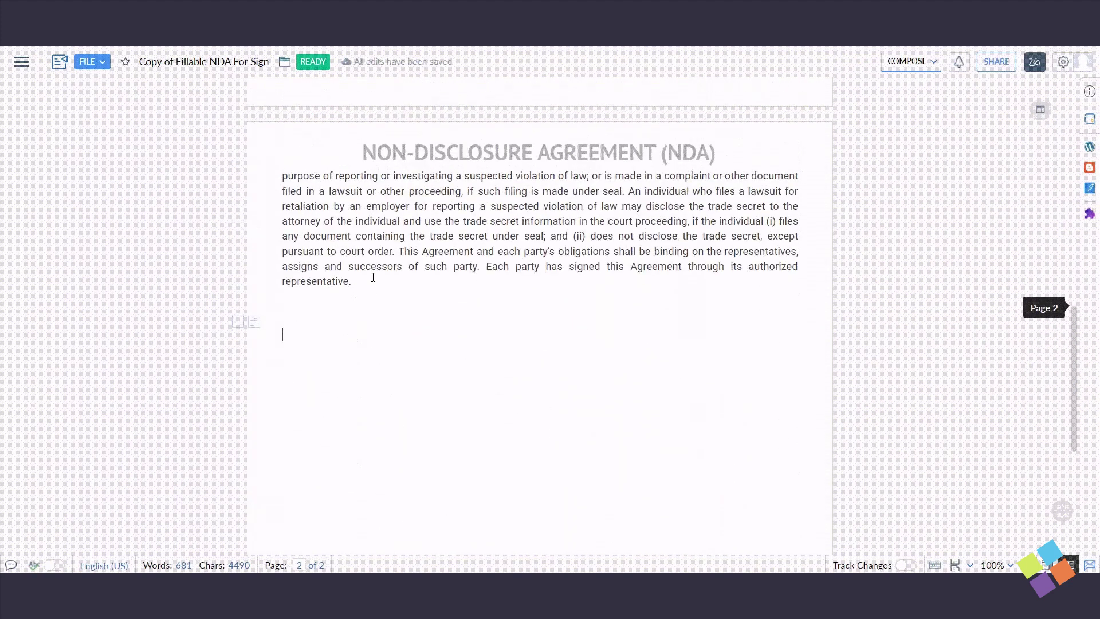
{"action": "left_click", "coordinate": [19, 62]}
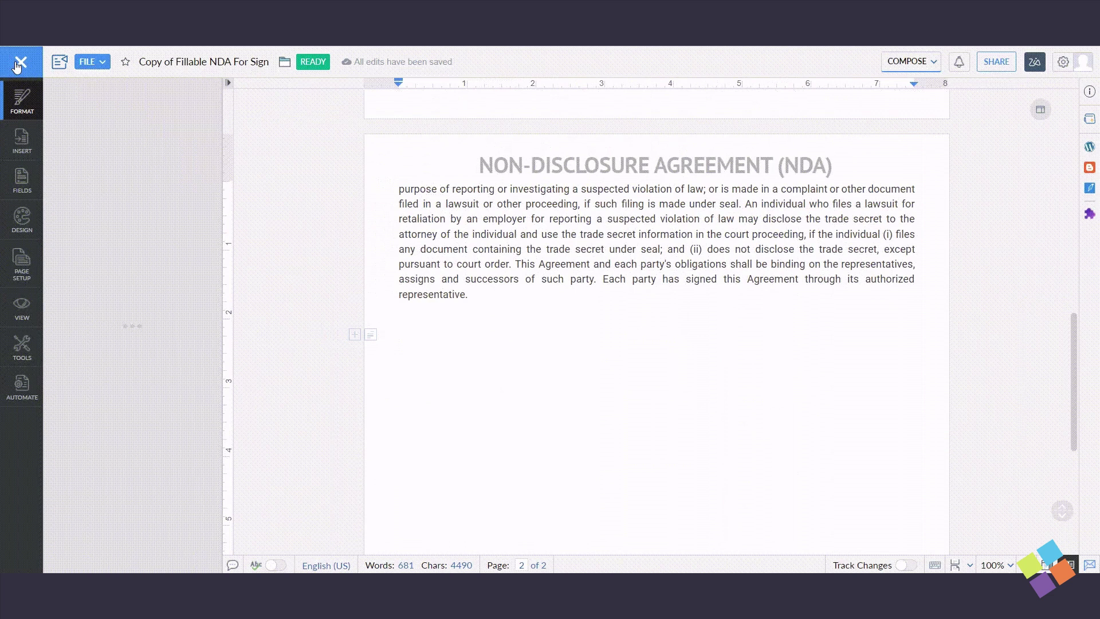
{"action": "left_click", "coordinate": [21, 185]}
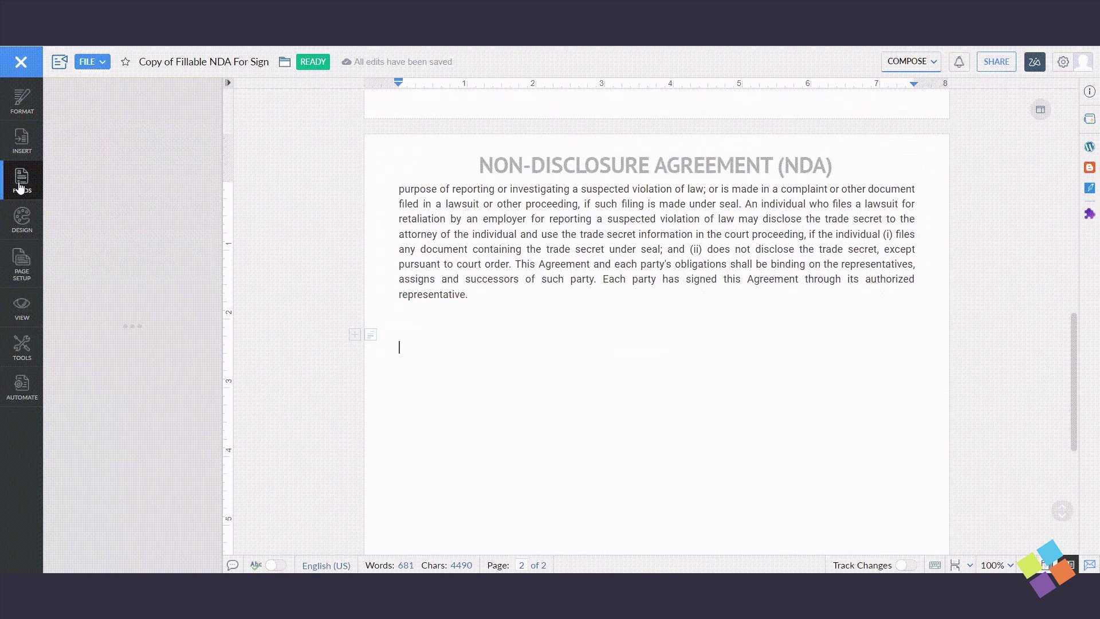
{"action": "left_click", "coordinate": [105, 328]}
Step: Import merge fields from the Zoho Forms form _report as the data source
{"action": "left_click", "coordinate": [155, 195]}
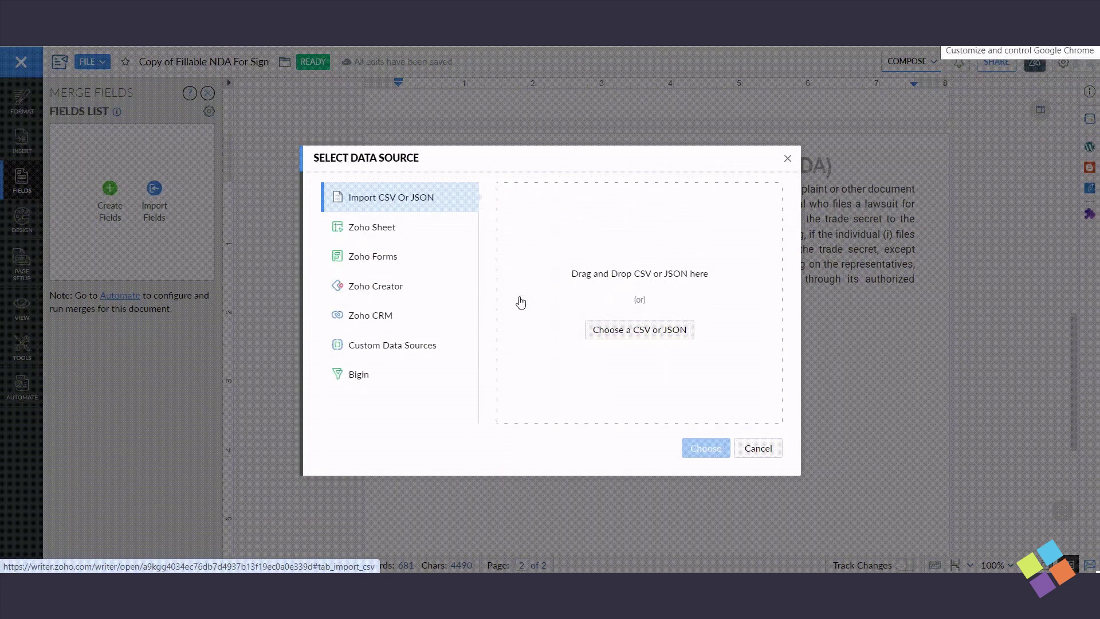
{"action": "left_click", "coordinate": [385, 256]}
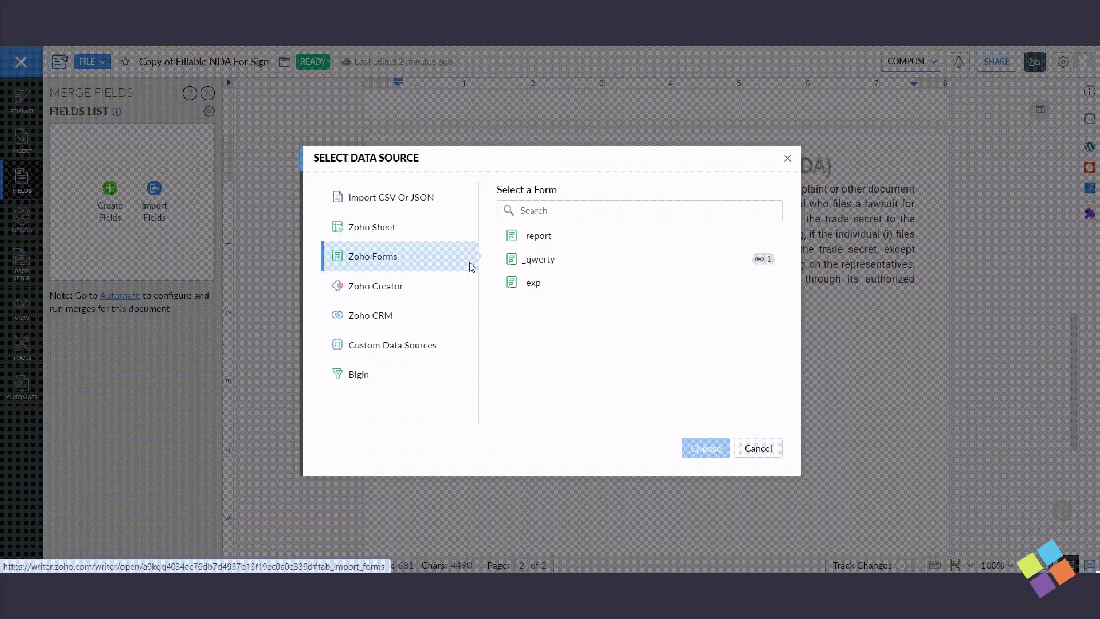
{"action": "left_click", "coordinate": [561, 239]}
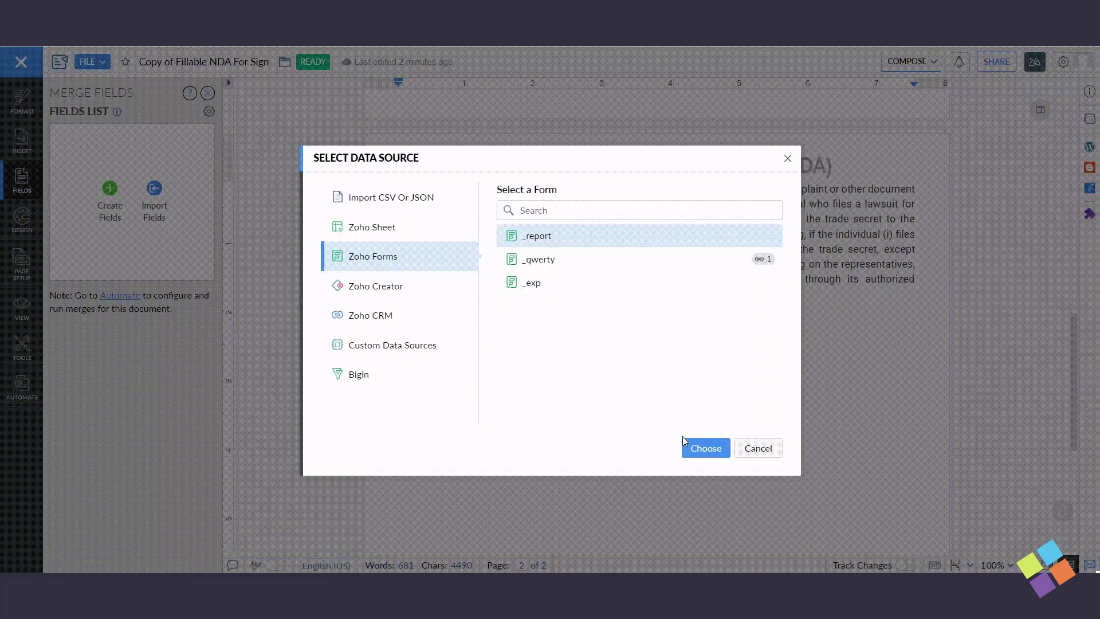
{"action": "left_click", "coordinate": [695, 451]}
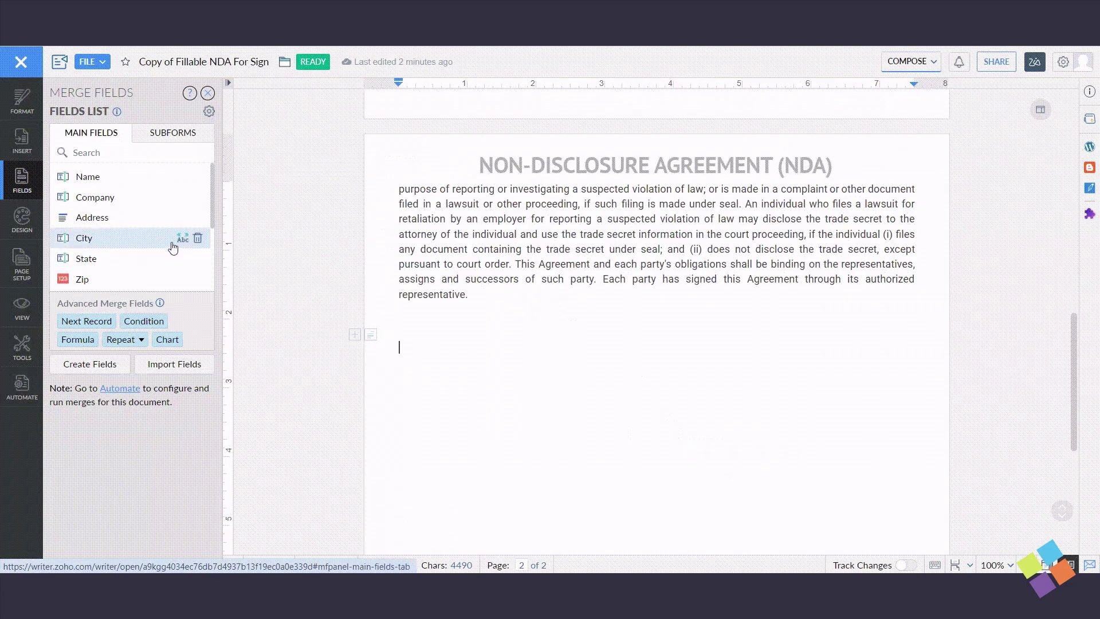
Step: Insert the Name, Company, Address, City, State, Zip, Email and Products merge fields on separate lines
{"action": "scroll", "coordinate": [280, 281], "scroll_direction": "down", "scroll_amount": 1}
{"action": "left_click", "coordinate": [93, 181]}
{"action": "left_click", "coordinate": [97, 199]}
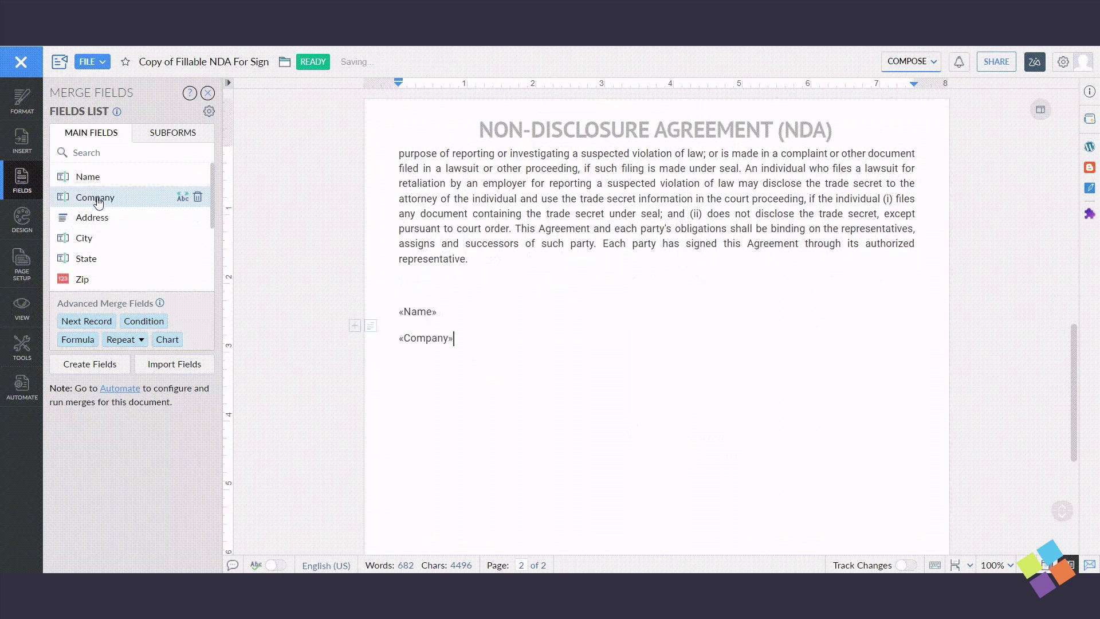
{"action": "left_click", "coordinate": [97, 219]}
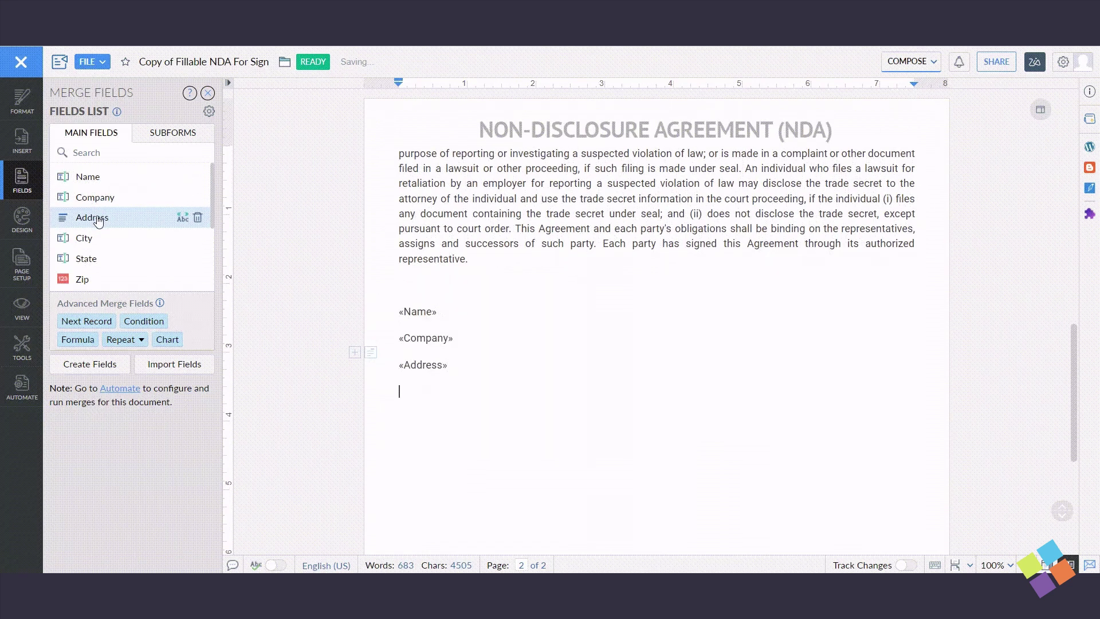
{"action": "left_click", "coordinate": [96, 239]}
{"action": "left_click", "coordinate": [98, 259]}
{"action": "scroll", "coordinate": [97, 259], "scroll_direction": "down", "scroll_amount": 2}
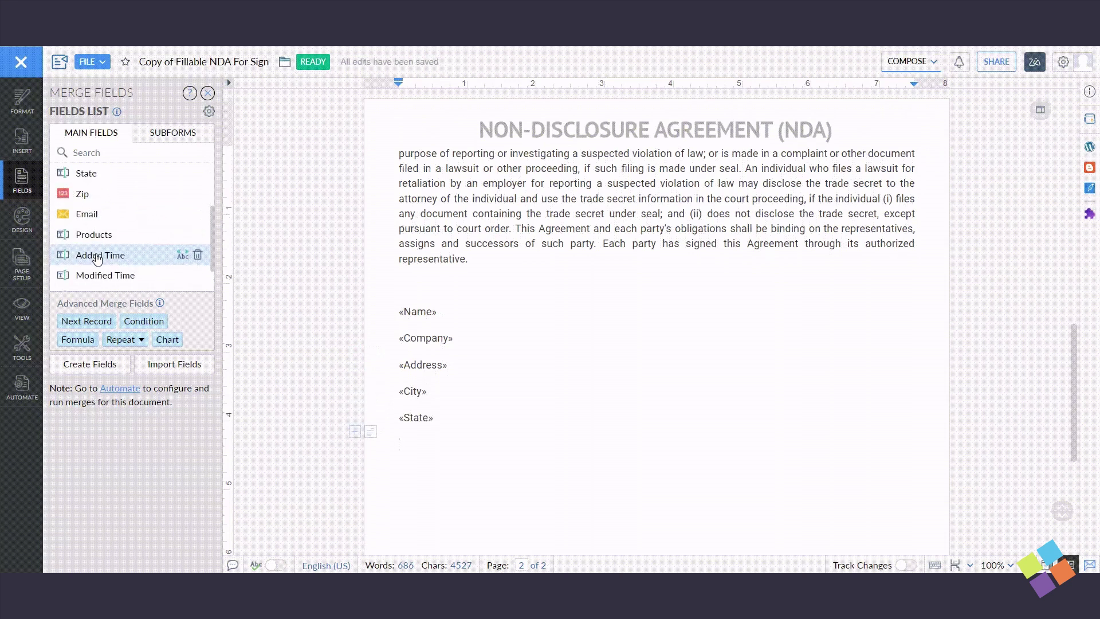
{"action": "left_click", "coordinate": [83, 193]}
{"action": "left_click", "coordinate": [88, 214]}
{"action": "left_click", "coordinate": [100, 235]}
{"action": "scroll", "coordinate": [141, 266], "scroll_direction": "down", "scroll_amount": 2}
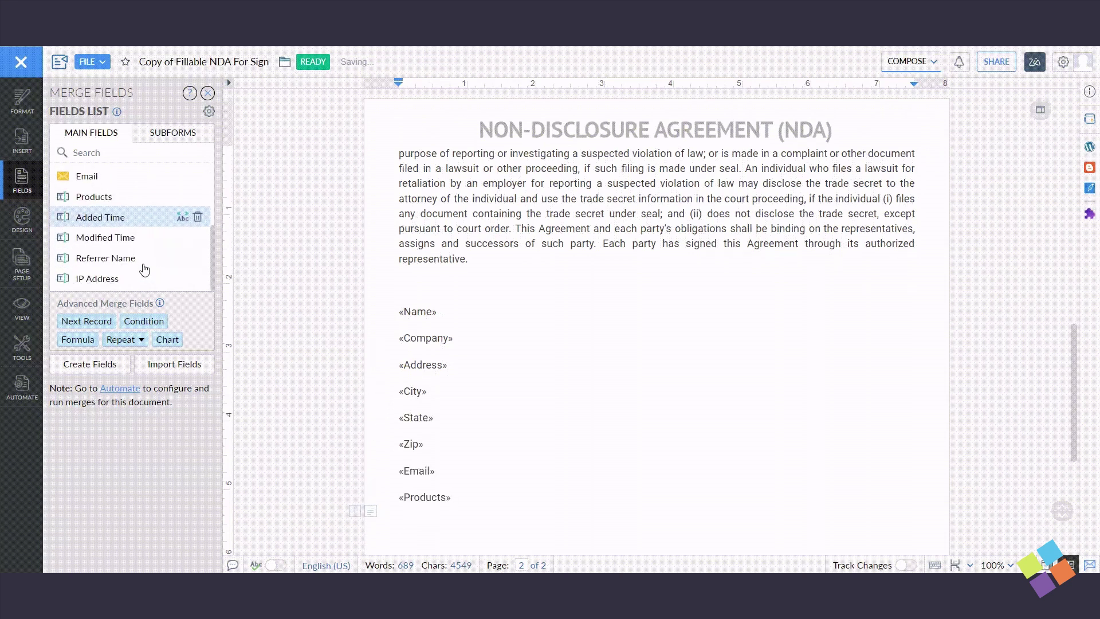
{"action": "scroll", "coordinate": [523, 446], "scroll_direction": "down", "scroll_amount": 1}
{"action": "scroll", "coordinate": [523, 445], "scroll_direction": "down", "scroll_amount": 1}
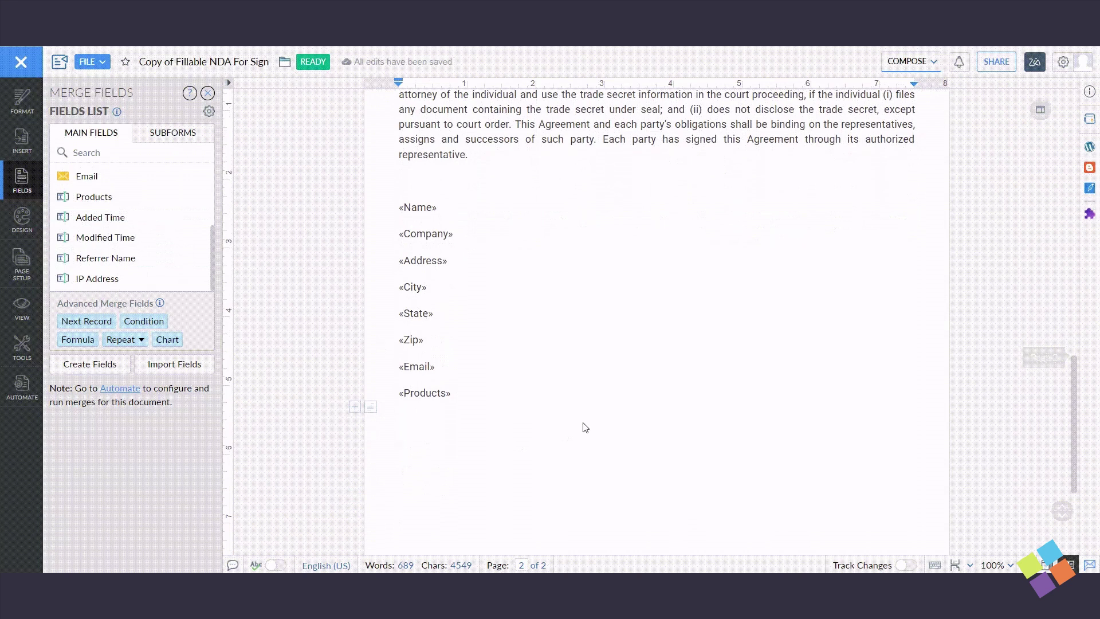
{"action": "scroll", "coordinate": [804, 297], "scroll_direction": "down", "scroll_amount": 1}
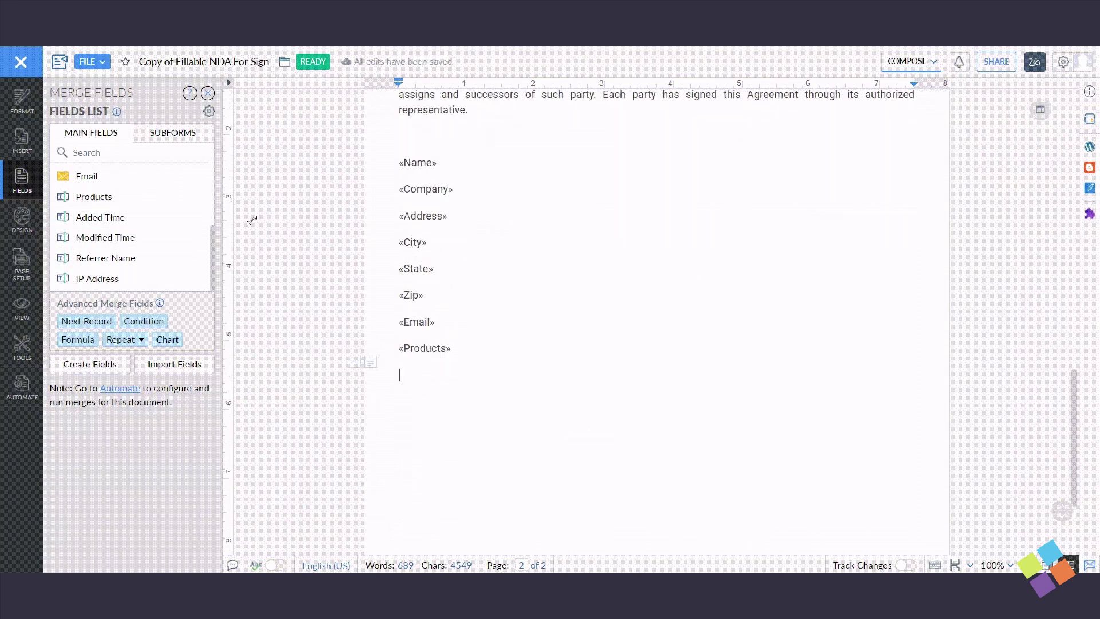
Step: Place a Signer A signature field on the blank line below «Products»
{"action": "left_click", "coordinate": [20, 191]}
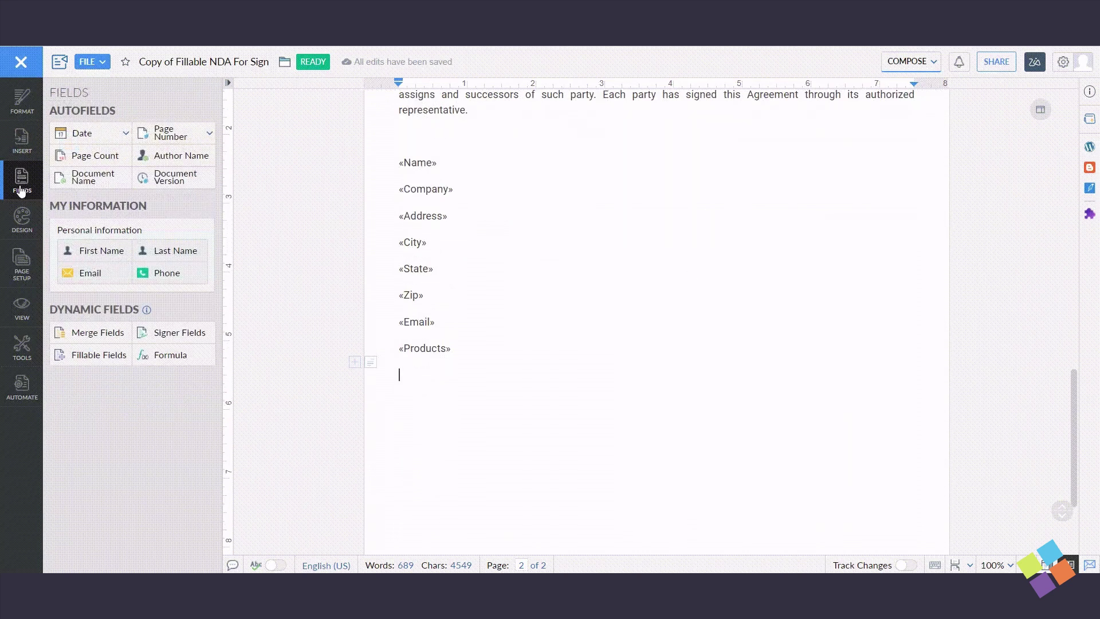
{"action": "left_click", "coordinate": [181, 332]}
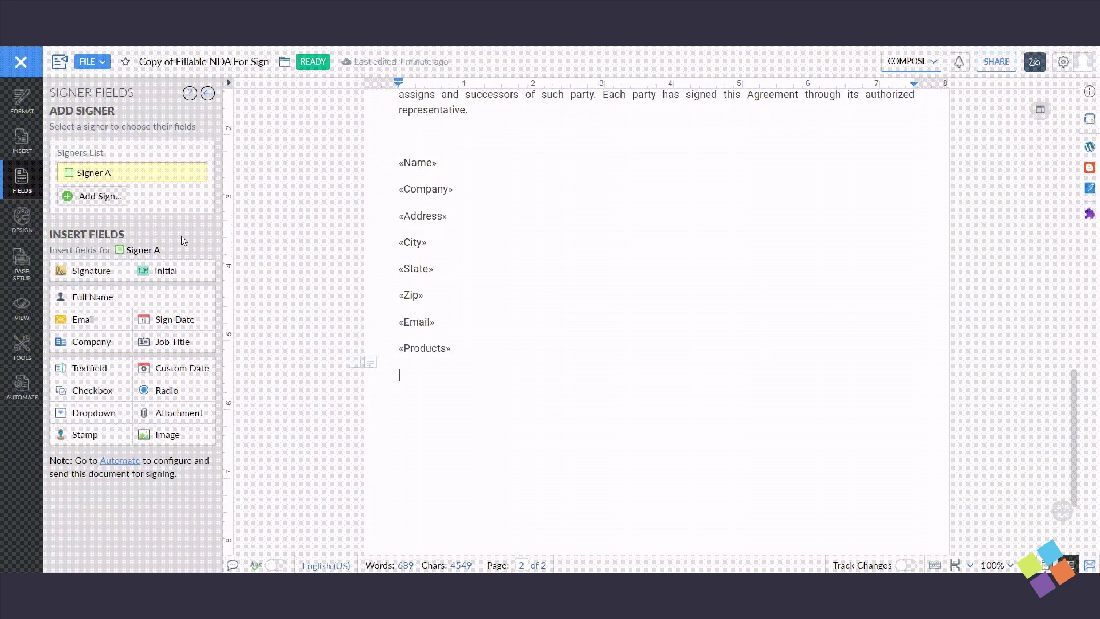
{"action": "left_click", "coordinate": [434, 383]}
{"action": "left_click", "coordinate": [91, 270]}
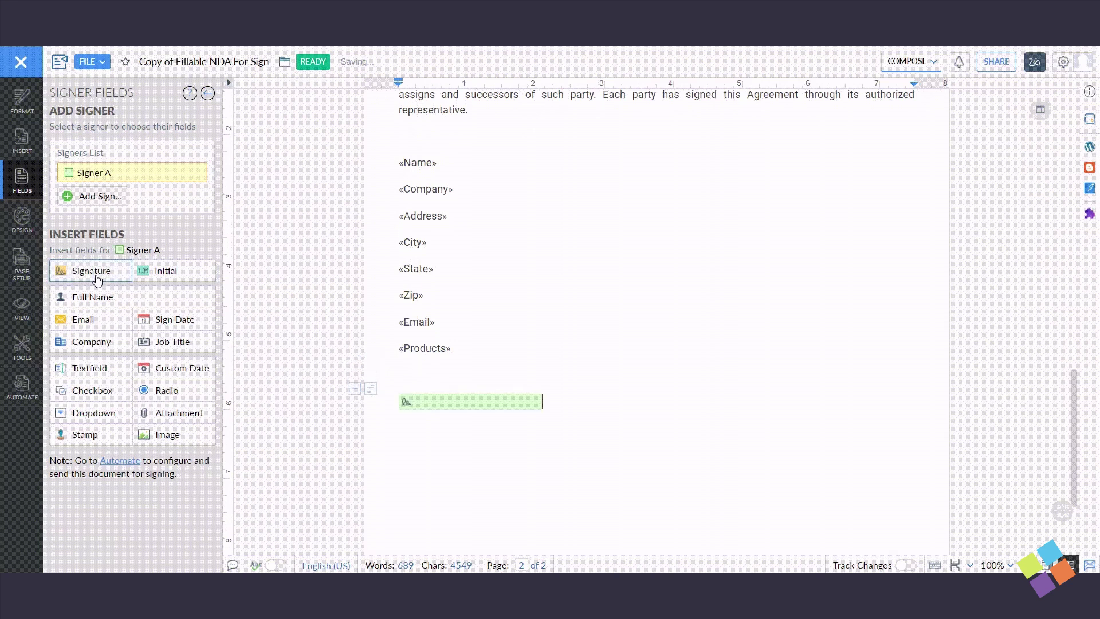
{"action": "scroll", "coordinate": [580, 433], "scroll_direction": "down", "scroll_amount": 2}
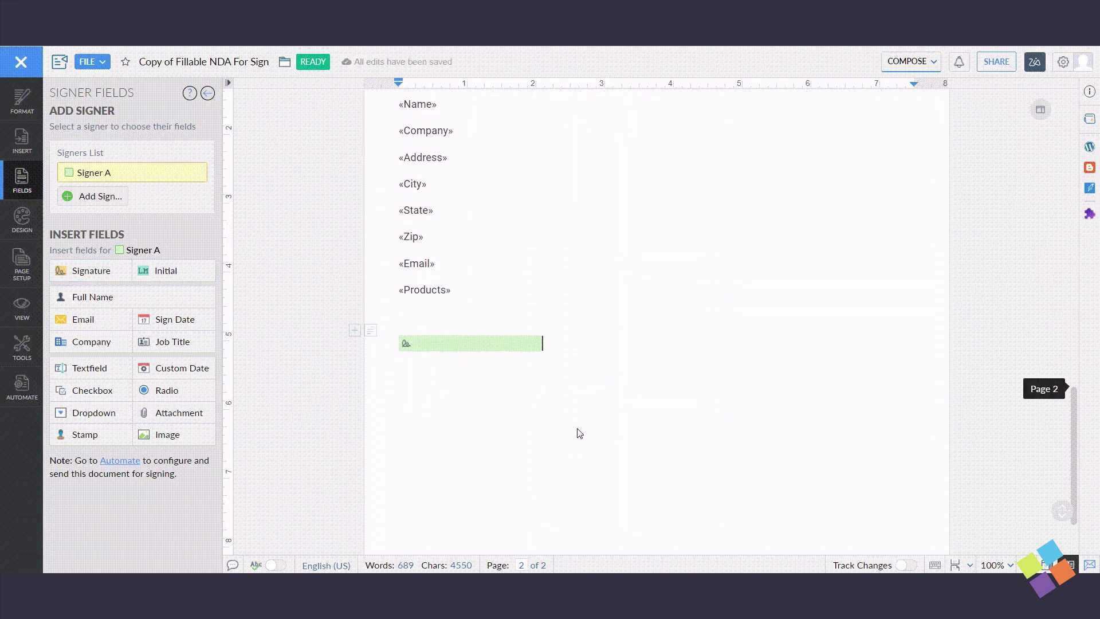
{"action": "scroll", "coordinate": [627, 262], "scroll_direction": "up", "scroll_amount": 4}
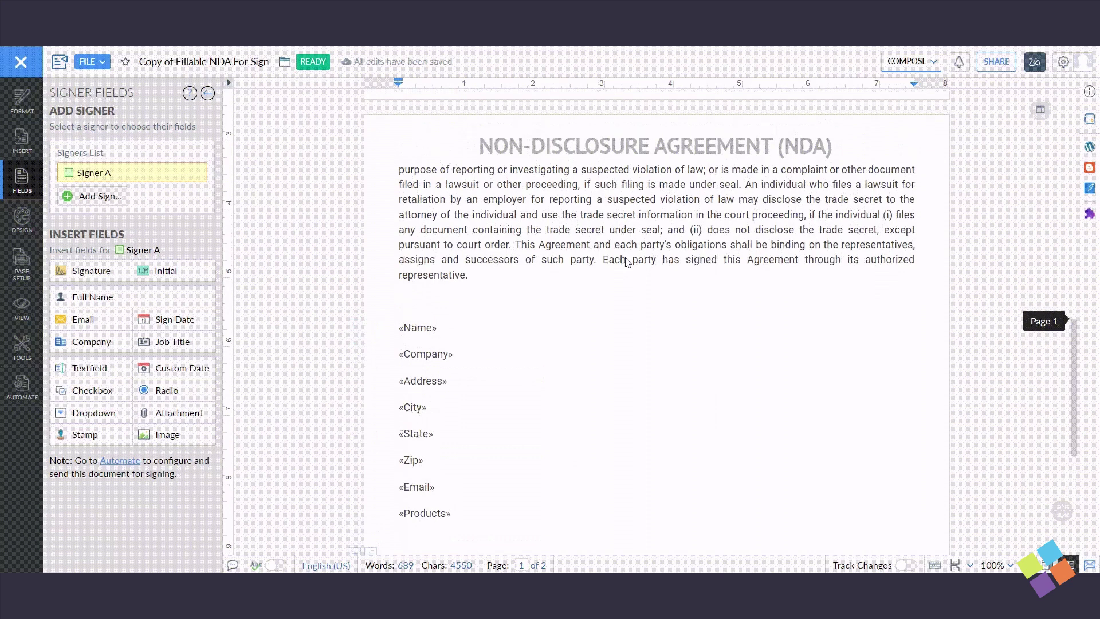
{"action": "scroll", "coordinate": [626, 262], "scroll_direction": "down", "scroll_amount": 1}
Step: Convert the NDA document into a Merge template from the Automate panel
{"action": "left_click", "coordinate": [16, 400]}
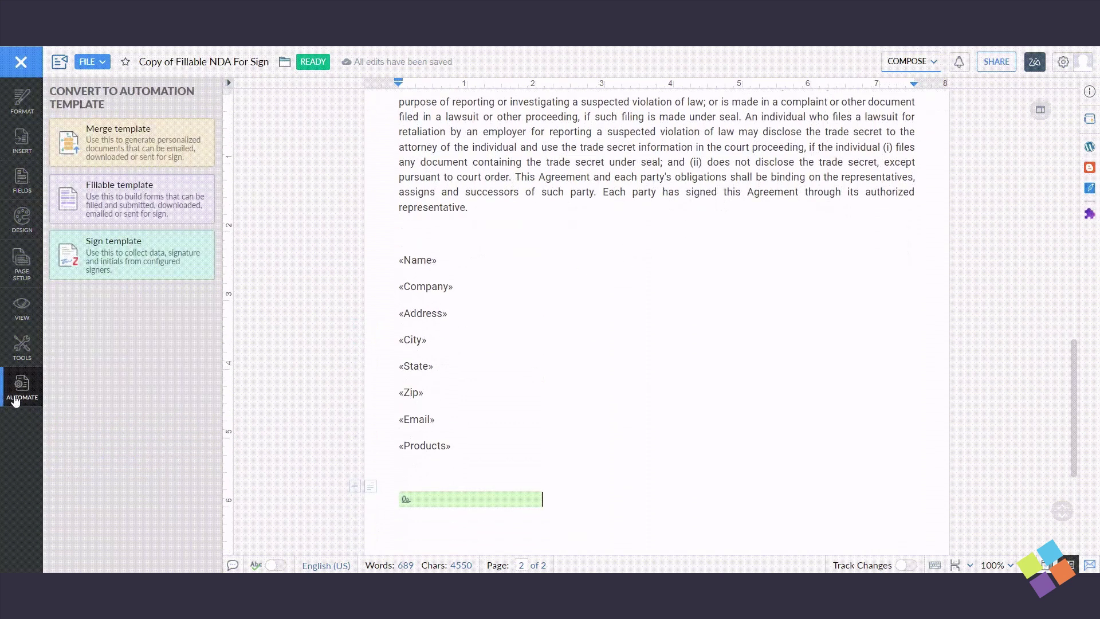
{"action": "left_click", "coordinate": [143, 148]}
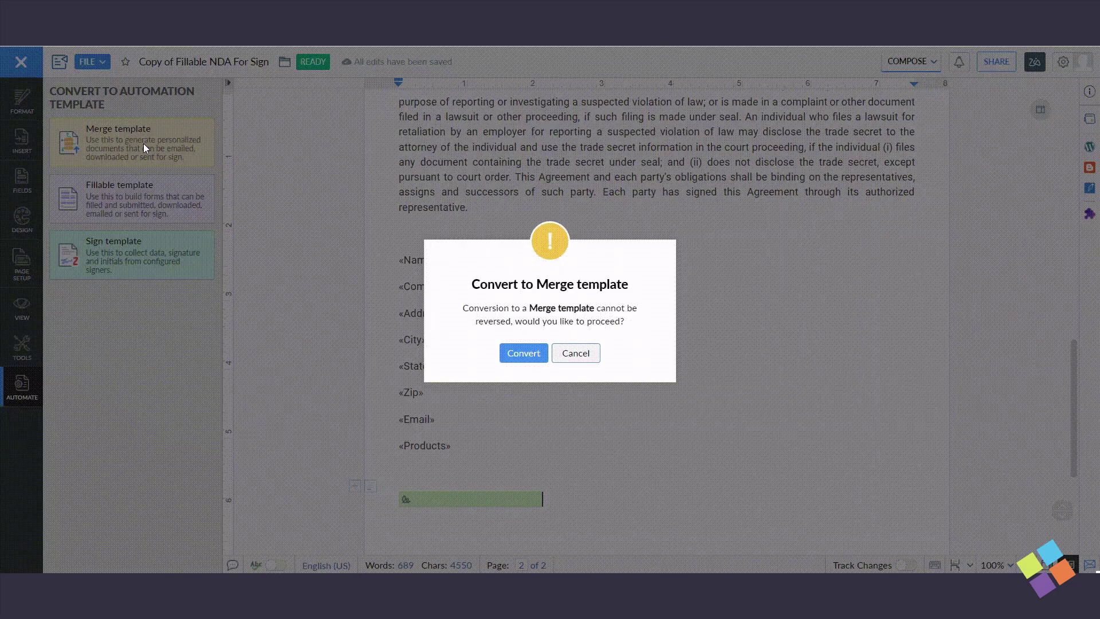
{"action": "left_click", "coordinate": [524, 353]}
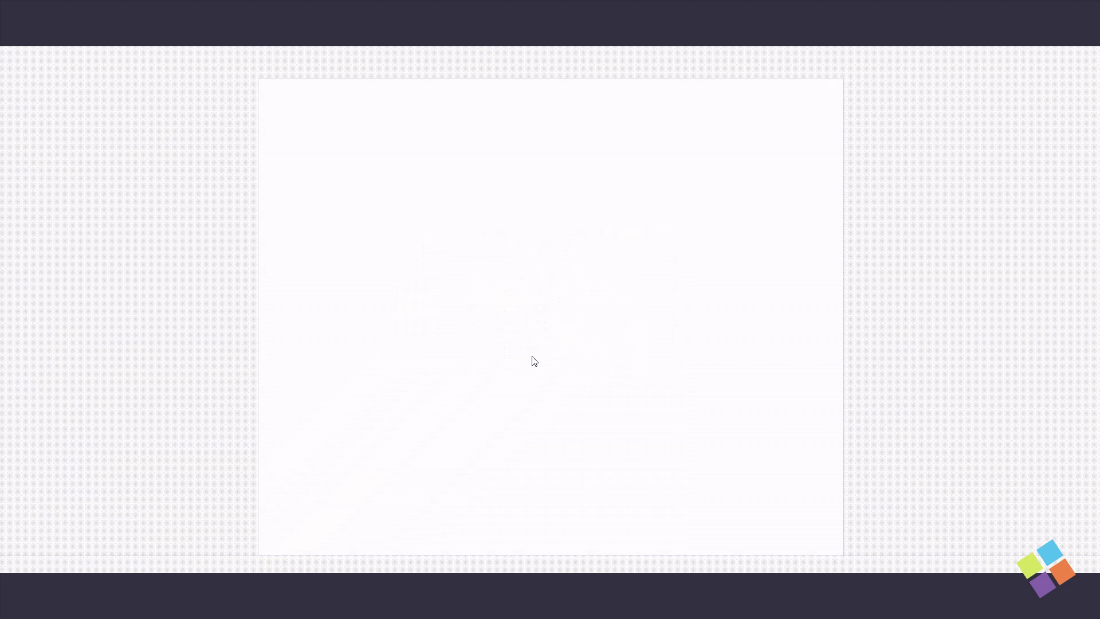
{"action": "scroll", "coordinate": [534, 360], "scroll_direction": "down", "scroll_amount": 10}
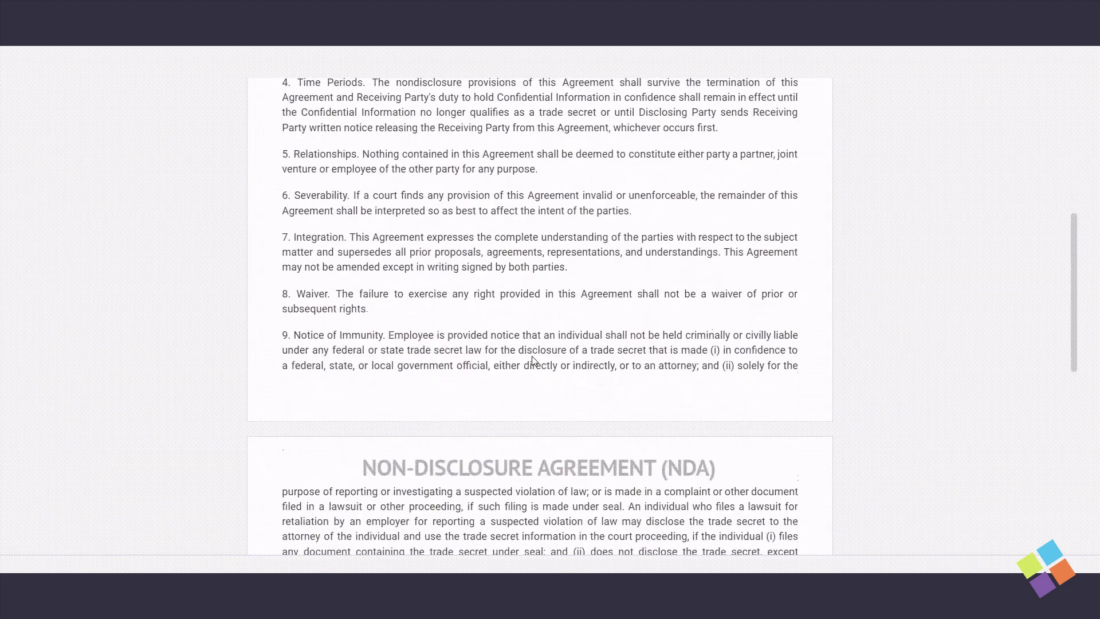
{"action": "scroll", "coordinate": [534, 360], "scroll_direction": "up", "scroll_amount": 4}
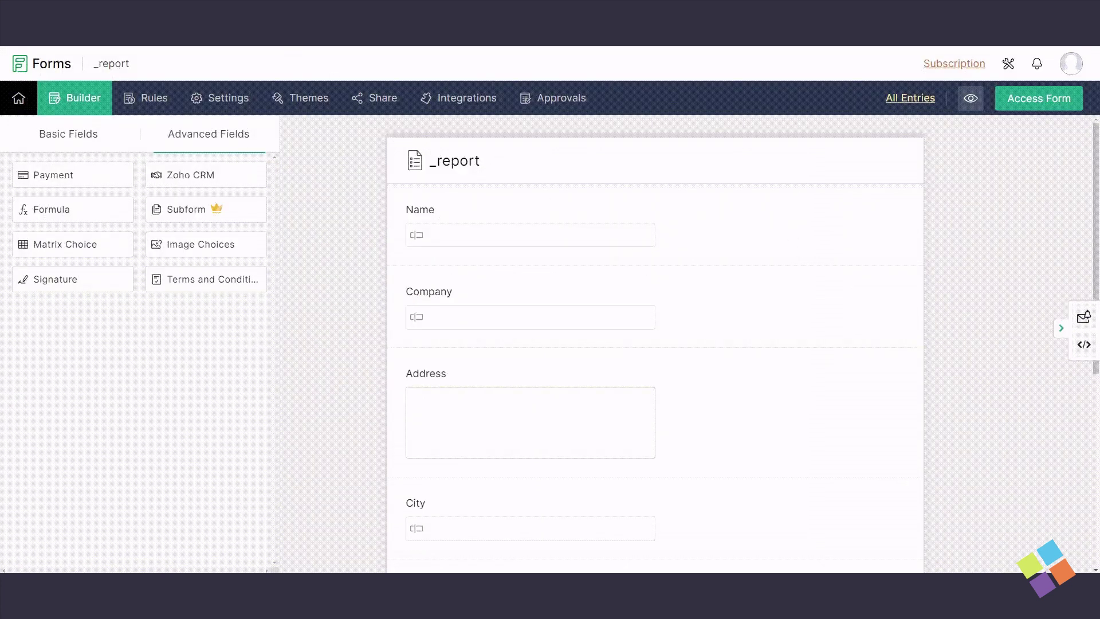
Step: Enable and save Review Before Submission in the _report form's Submissions & Storage settings
{"action": "left_click", "coordinate": [235, 99]}
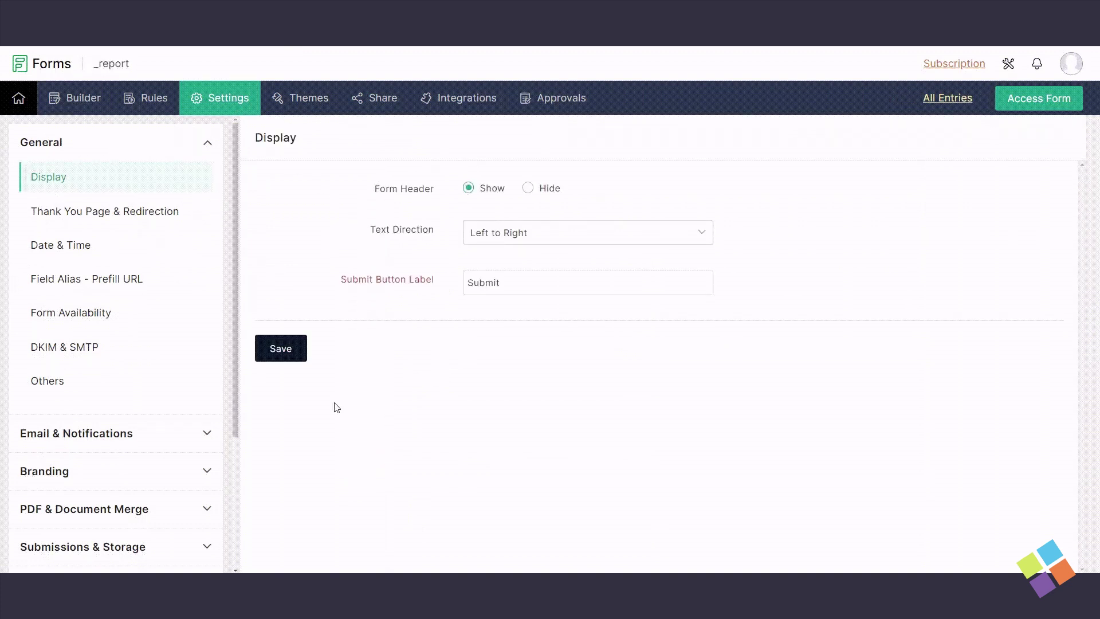
{"action": "scroll", "coordinate": [140, 389], "scroll_direction": "down", "scroll_amount": 3}
{"action": "left_click", "coordinate": [208, 383]}
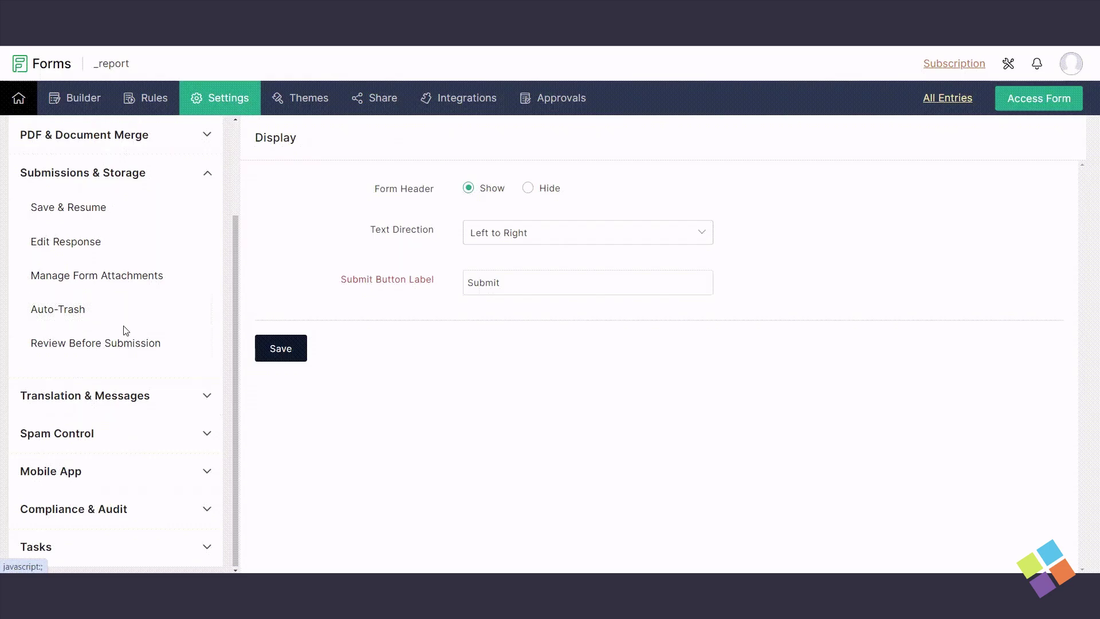
{"action": "left_click", "coordinate": [118, 342]}
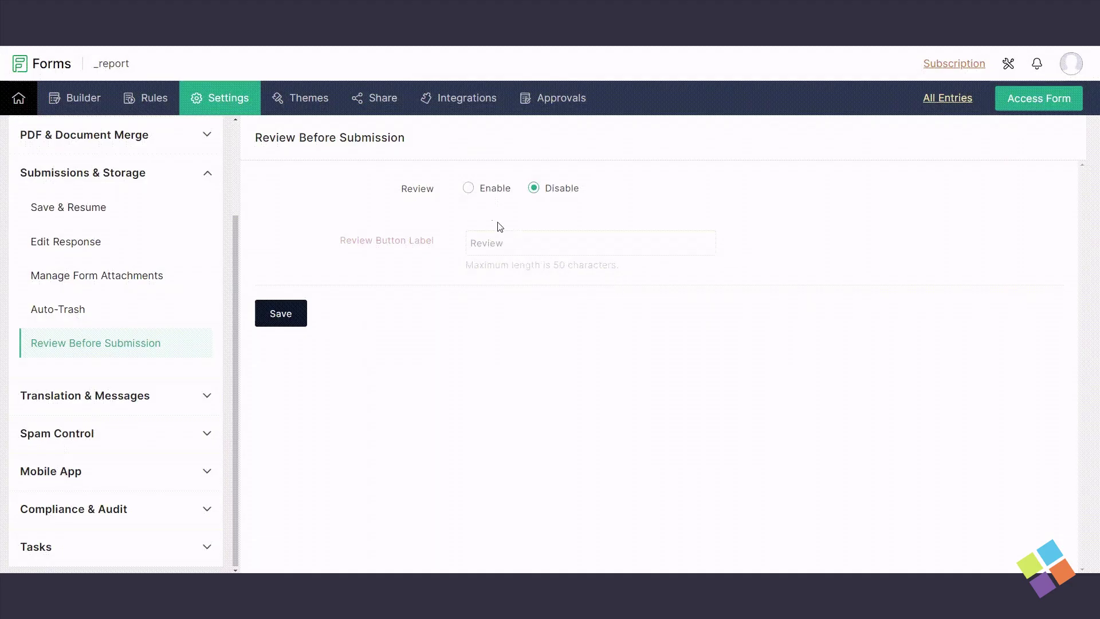
{"action": "left_click", "coordinate": [469, 188]}
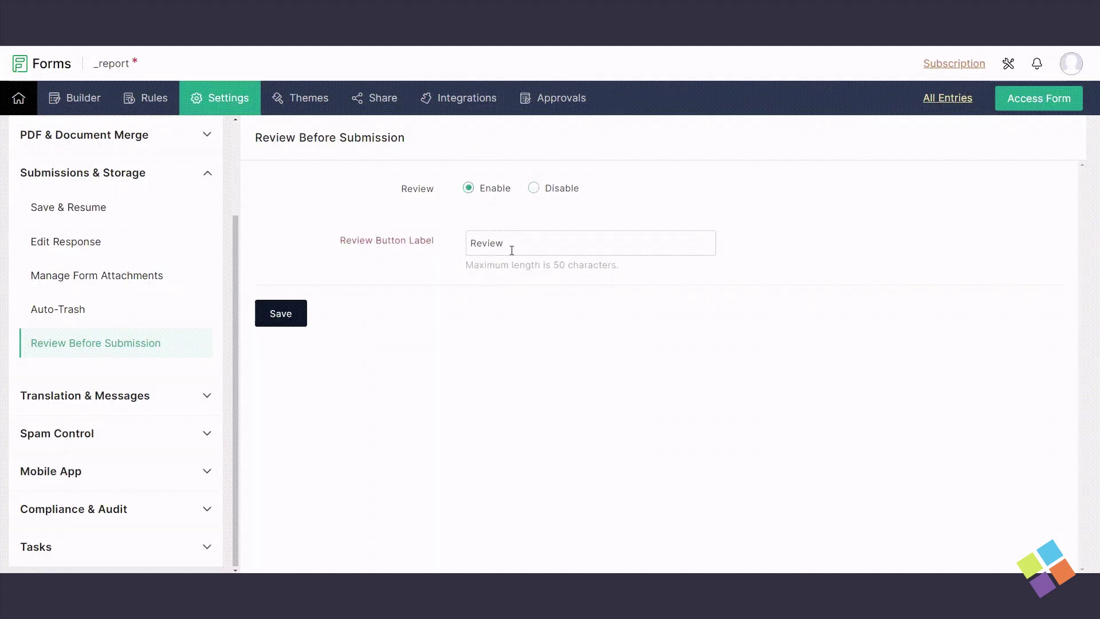
{"action": "left_click", "coordinate": [282, 315]}
Step: Open Document Merge under the PDF & Document Merge settings
{"action": "scroll", "coordinate": [99, 335], "scroll_direction": "up", "scroll_amount": 3}
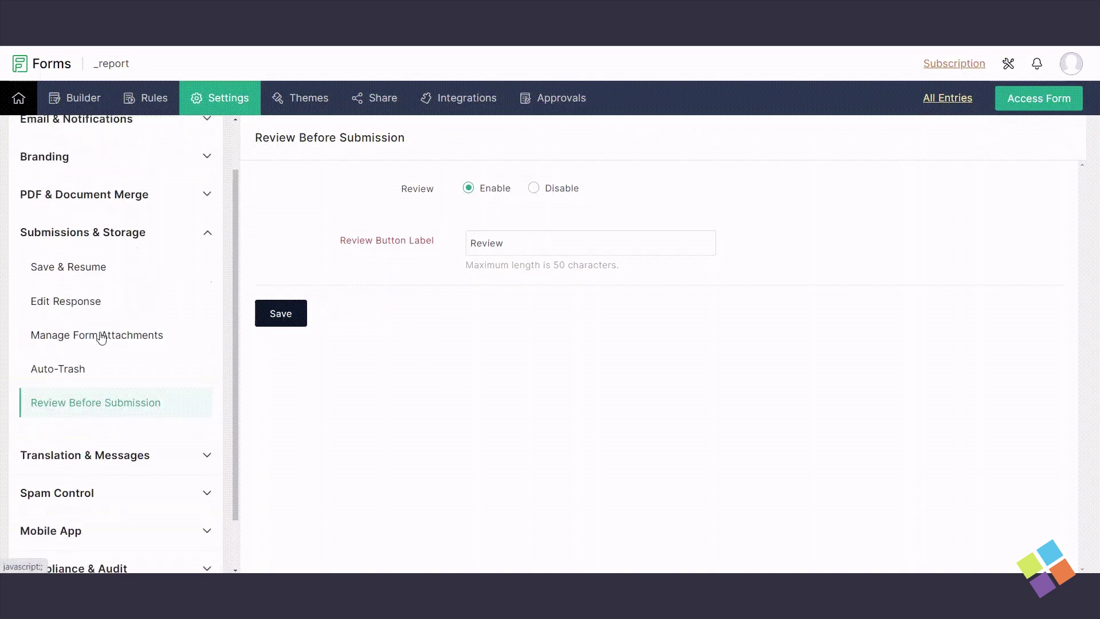
{"action": "left_click", "coordinate": [208, 257]}
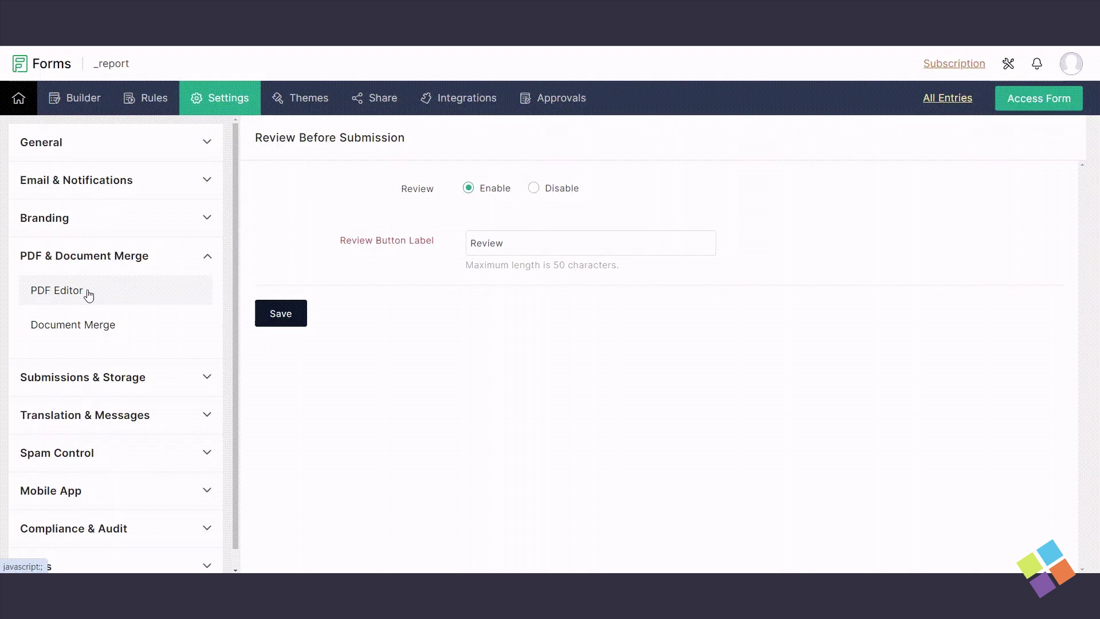
{"action": "left_click", "coordinate": [109, 324]}
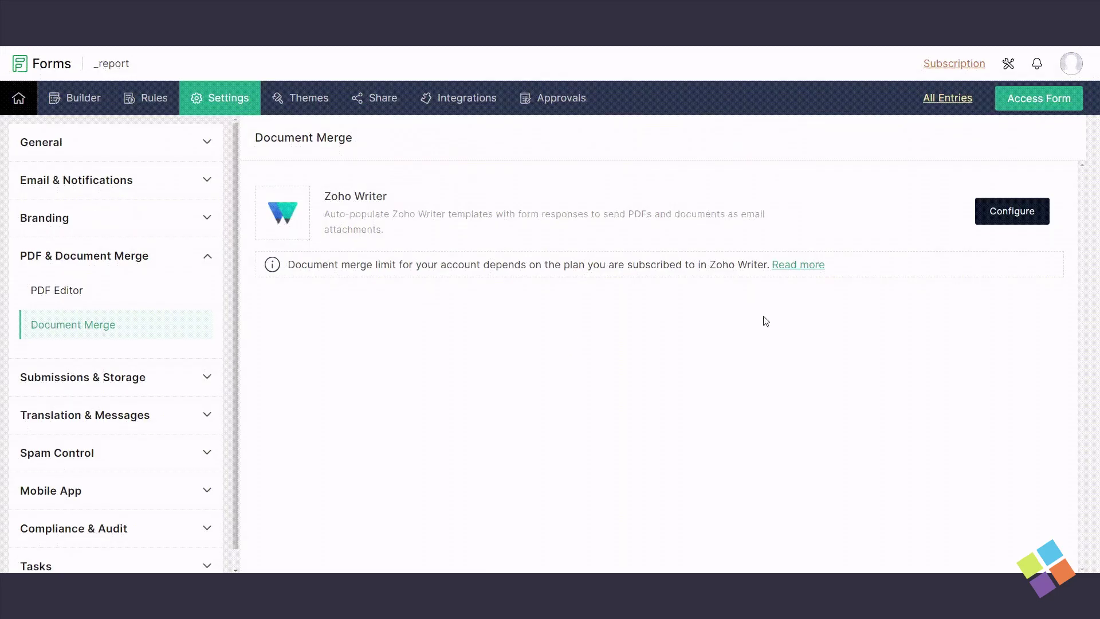
Step: Set up _report-zoho-writer as the Writer merge template with a PDF attachment named _report
{"action": "left_click", "coordinate": [995, 221]}
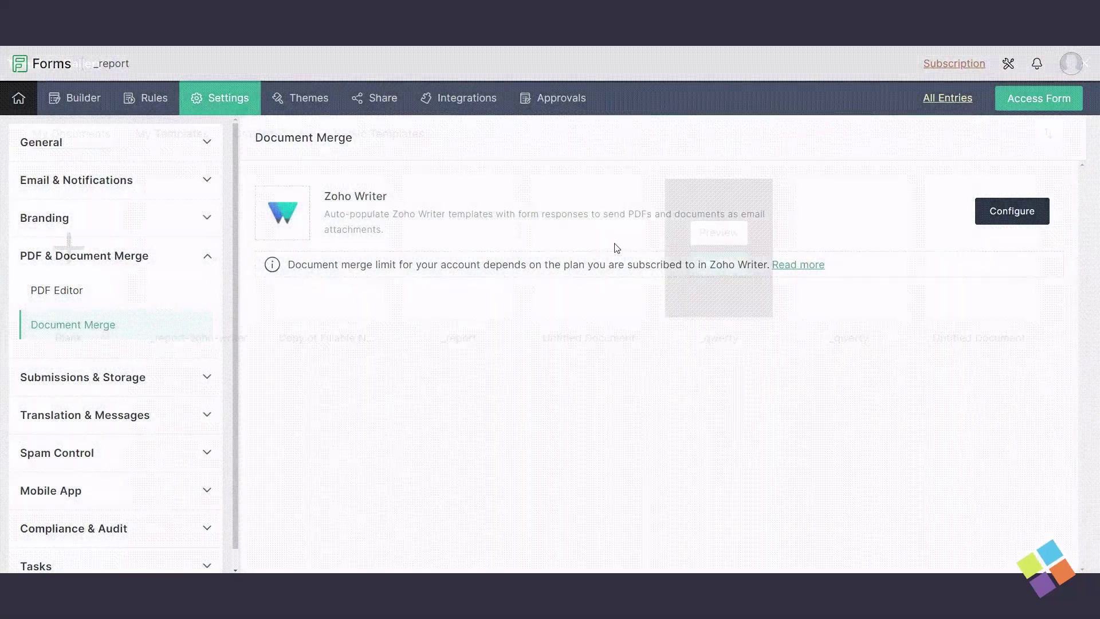
{"action": "mouse_move", "coordinate": [562, 245]}
{"action": "mouse_move", "coordinate": [229, 256]}
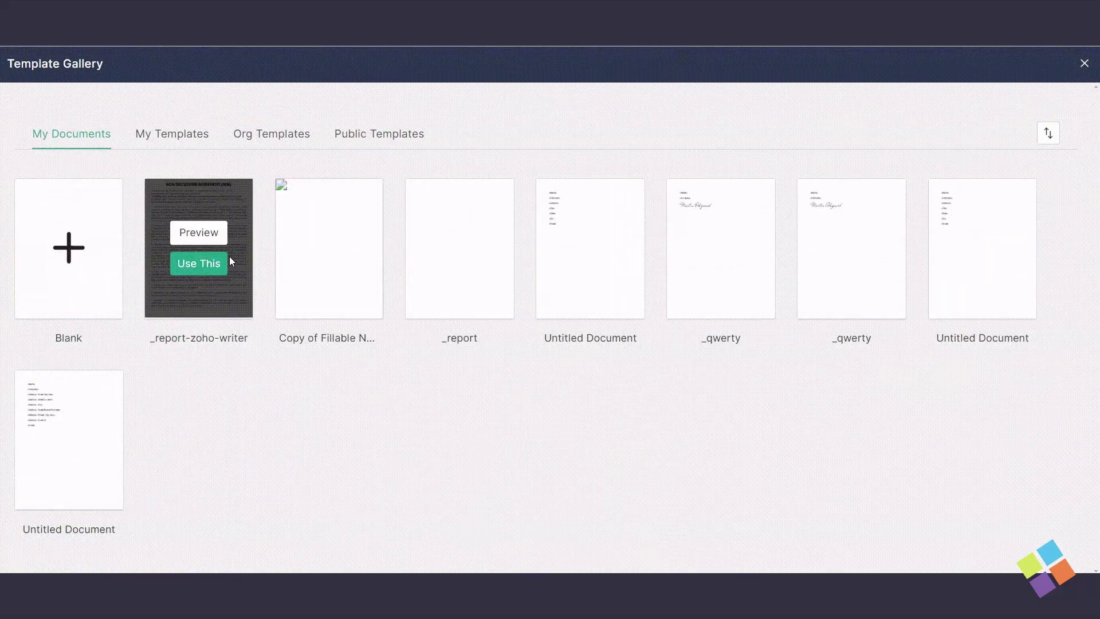
{"action": "left_click", "coordinate": [198, 263]}
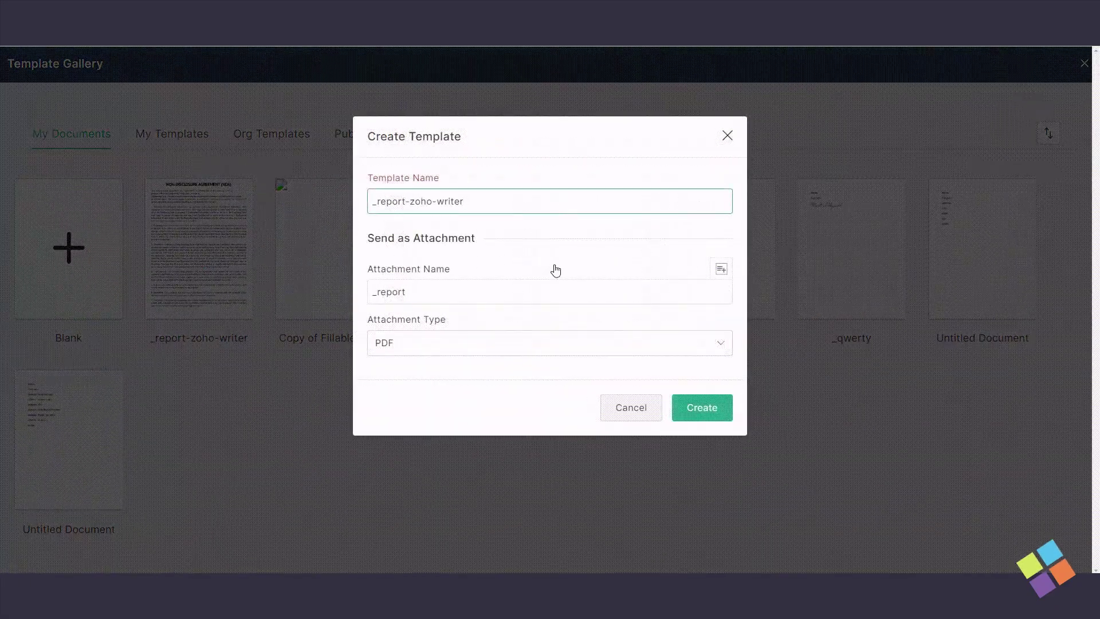
{"action": "left_click", "coordinate": [642, 248]}
{"action": "left_click", "coordinate": [473, 295]}
{"action": "left_click", "coordinate": [505, 344]}
{"action": "left_click", "coordinate": [520, 348]}
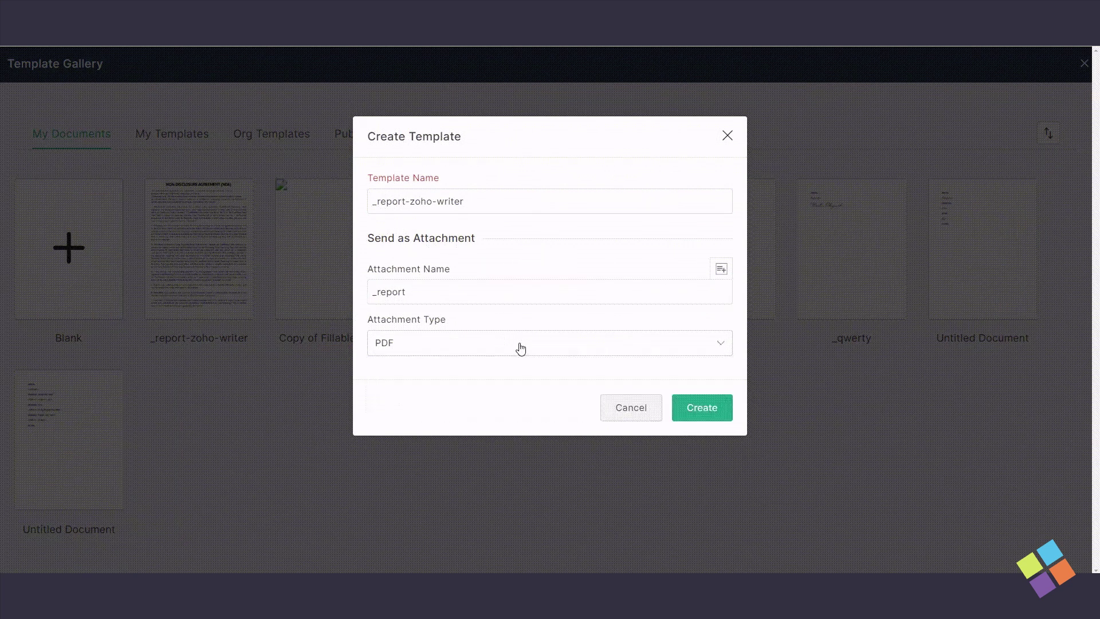
{"action": "left_click", "coordinate": [694, 417]}
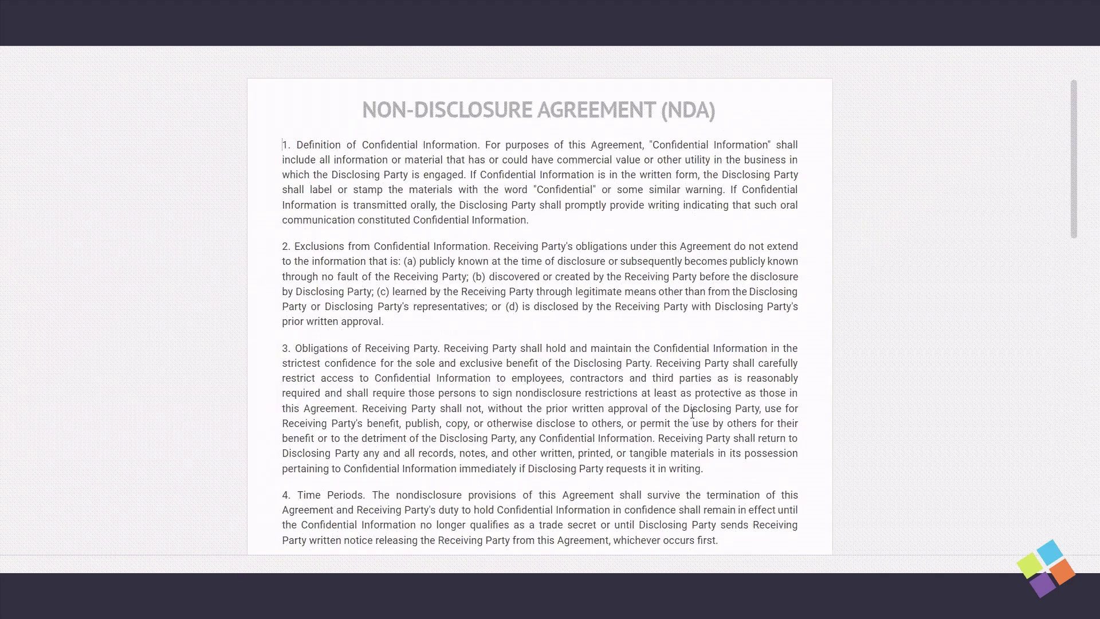
Step: Set the _report-zoho-writer template to merge On form submission and send for sign collection
{"action": "scroll", "coordinate": [462, 332], "scroll_direction": "down", "scroll_amount": 8}
{"action": "scroll", "coordinate": [460, 336], "scroll_direction": "down", "scroll_amount": 10}
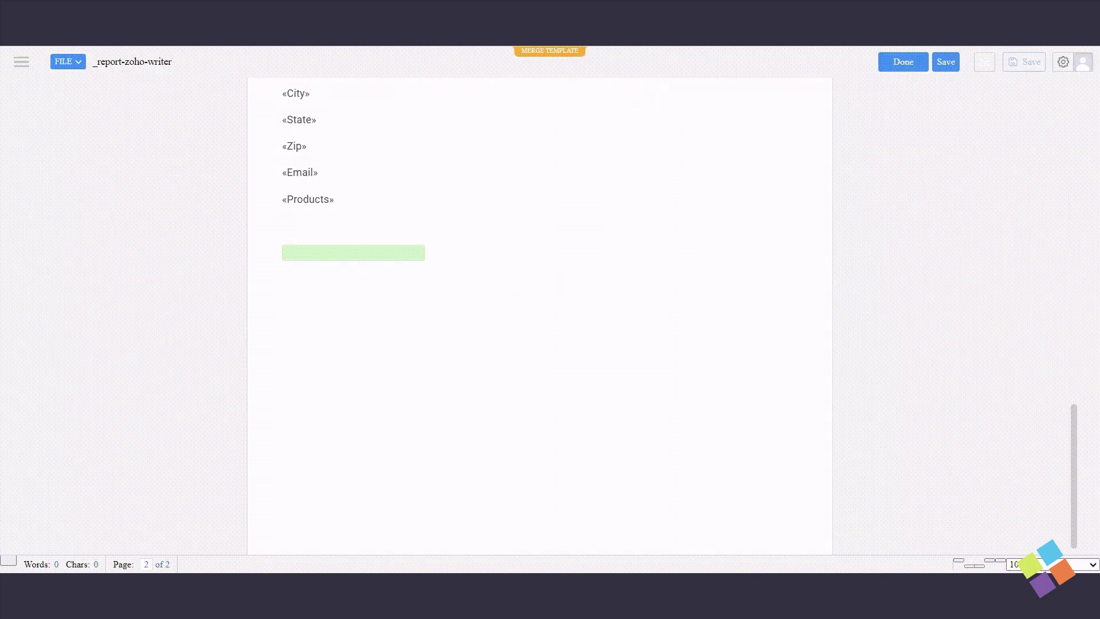
{"action": "scroll", "coordinate": [412, 184], "scroll_direction": "up", "scroll_amount": 4}
{"action": "scroll", "coordinate": [412, 183], "scroll_direction": "up", "scroll_amount": 1}
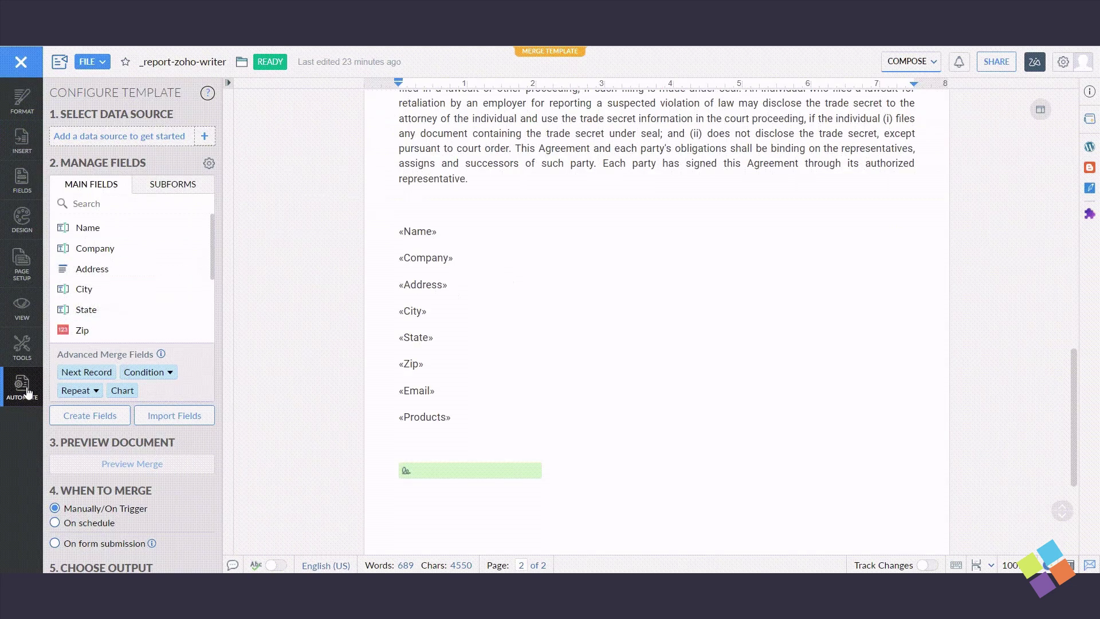
{"action": "scroll", "coordinate": [182, 349], "scroll_direction": "down", "scroll_amount": 3}
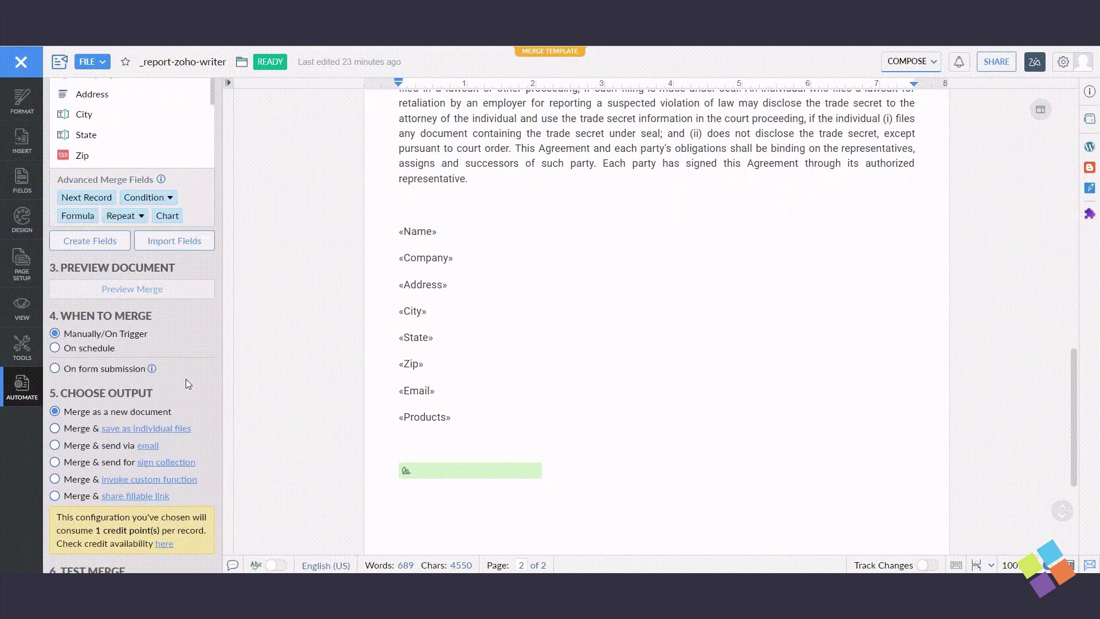
{"action": "left_click", "coordinate": [55, 371]}
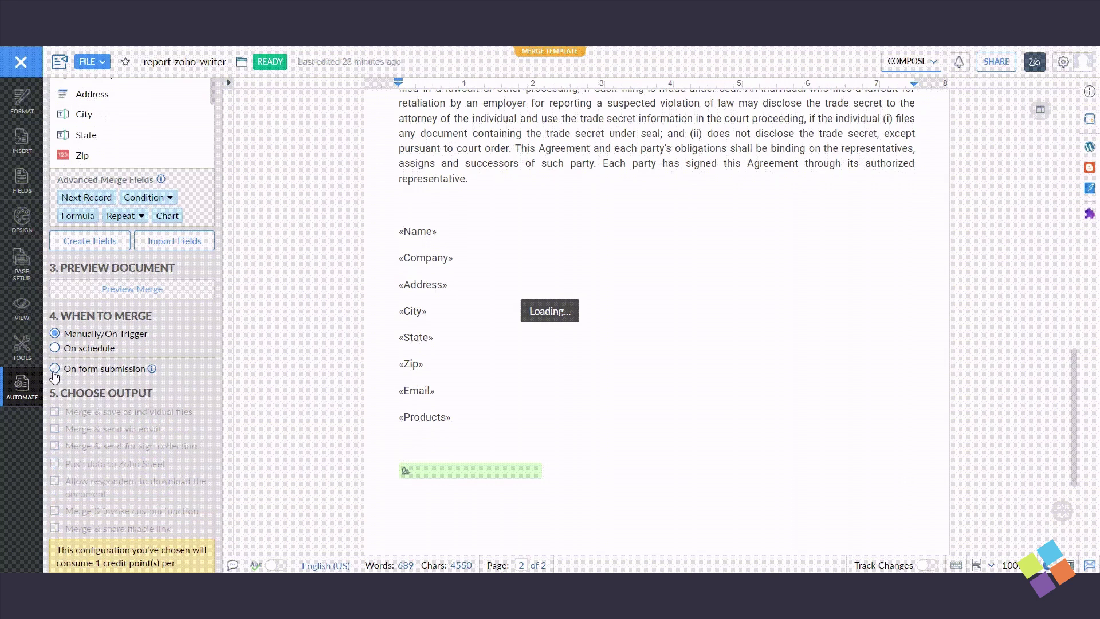
{"action": "scroll", "coordinate": [195, 397], "scroll_direction": "down", "scroll_amount": 5}
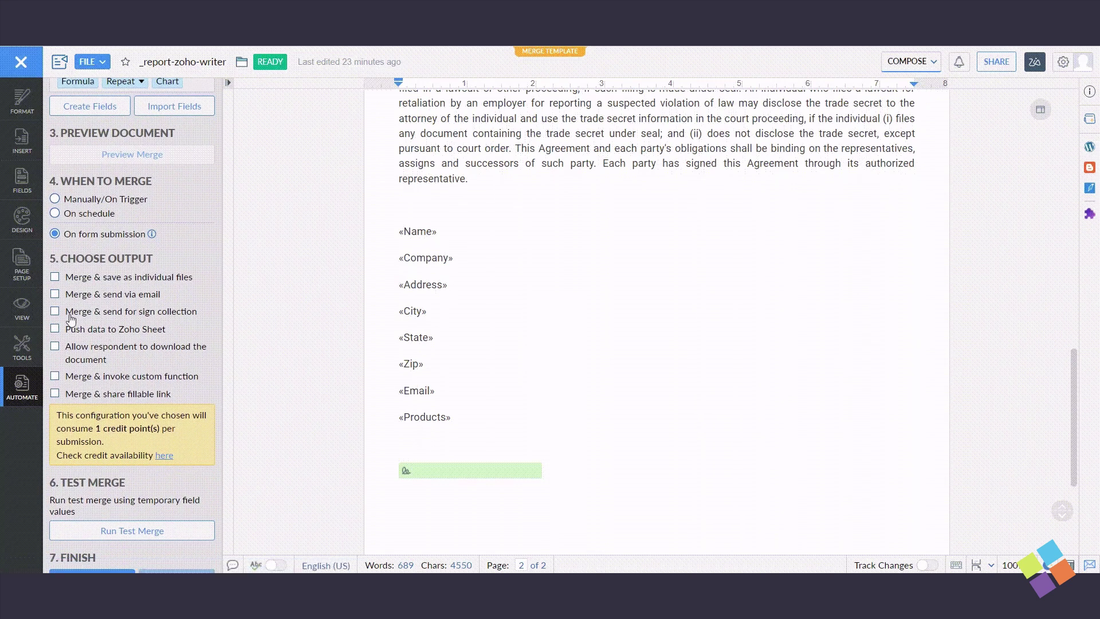
{"action": "left_click", "coordinate": [55, 311]}
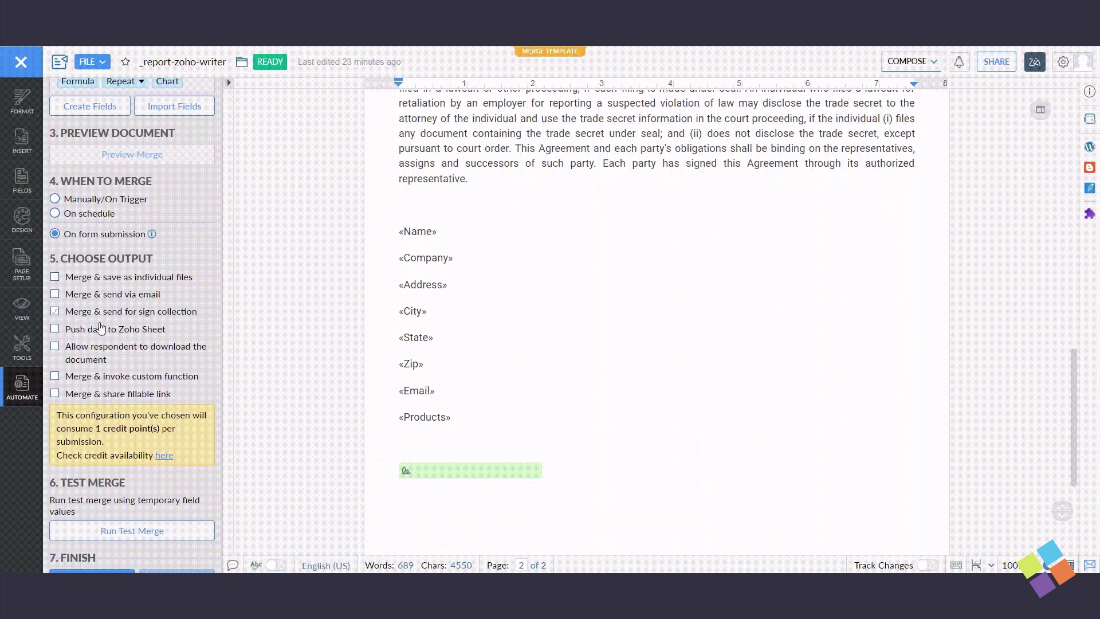
{"action": "left_click", "coordinate": [207, 379]}
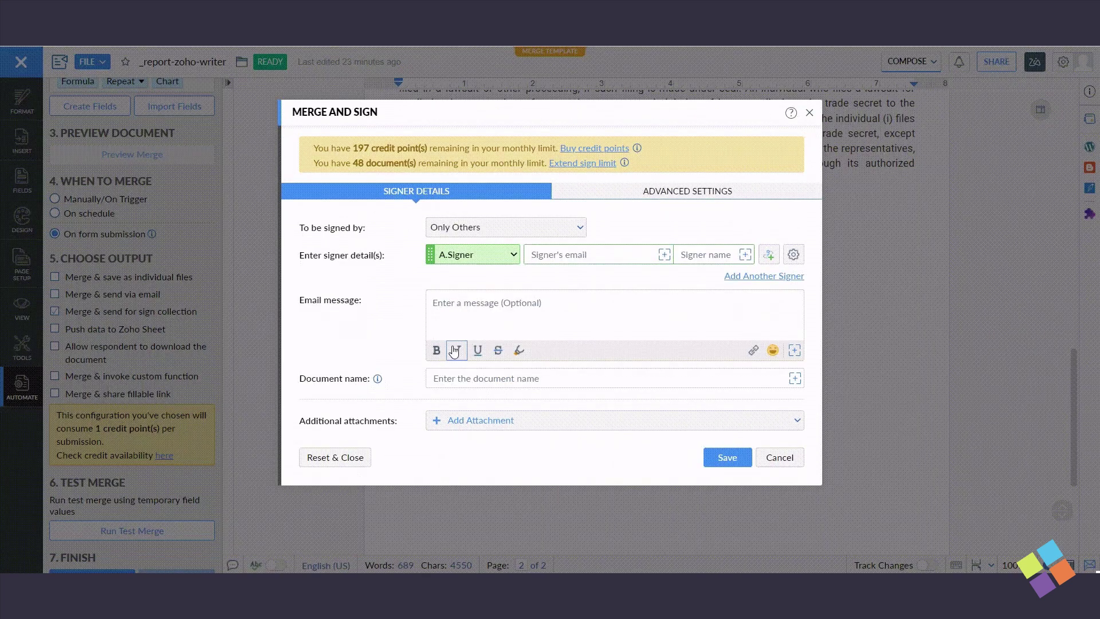
Step: Add the review-first signer message, name the document _report-sign, choose the signer contact, and save
{"action": "left_click", "coordinate": [534, 306]}
{"action": "type", "text": "Please sign the documents. Before signing them, check the attached documents to review the documents first."}
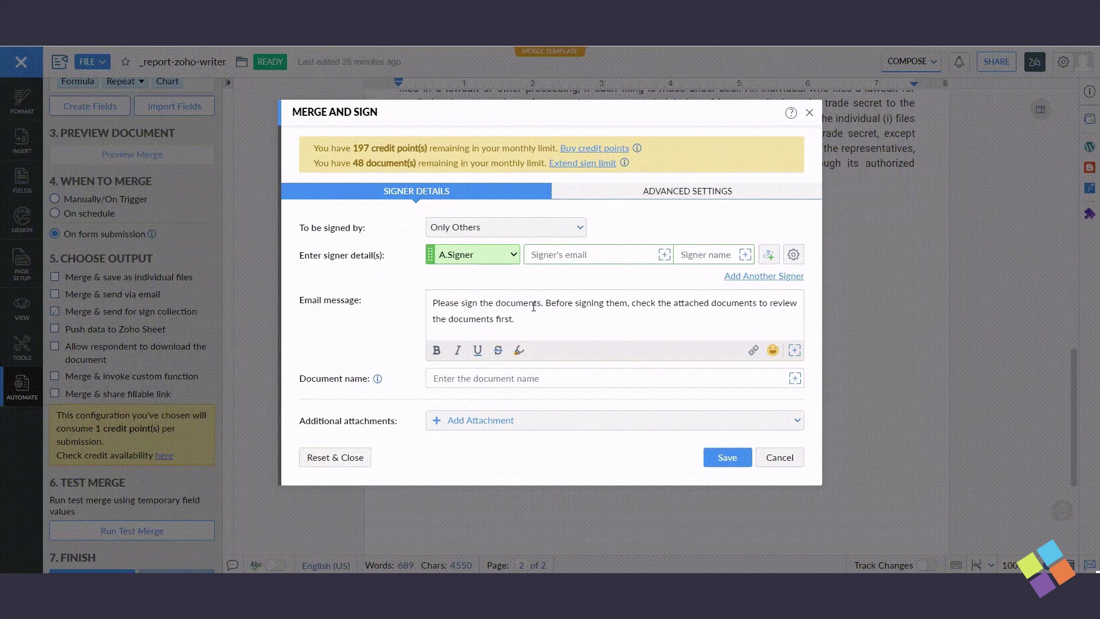
{"action": "left_click", "coordinate": [530, 378]}
{"action": "type", "text": "_report-sign"}
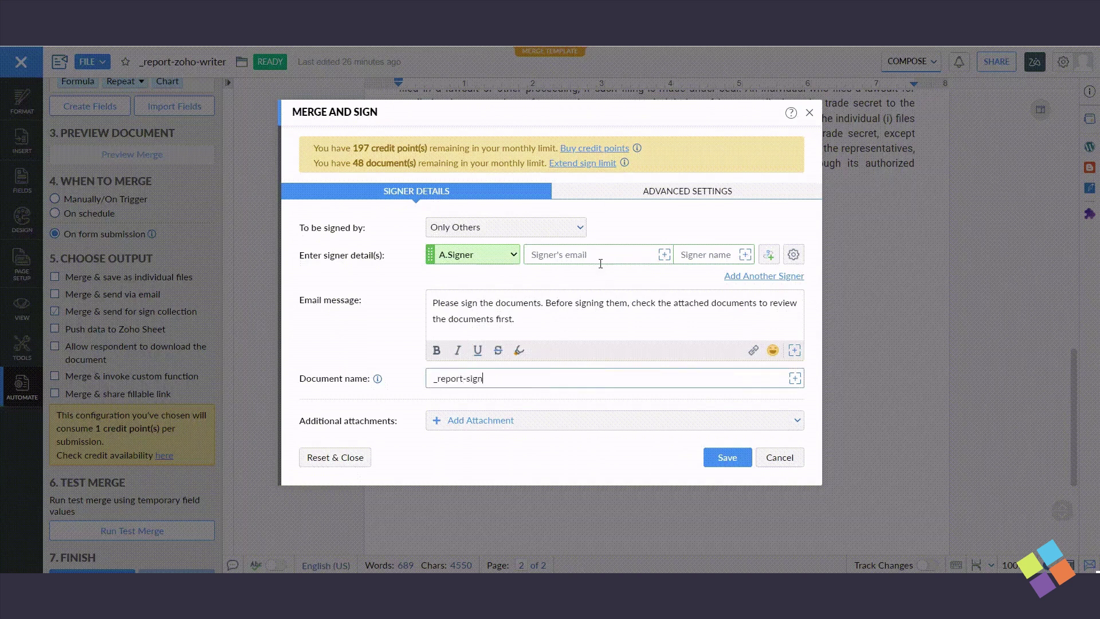
{"action": "left_click", "coordinate": [601, 256]}
{"action": "left_click", "coordinate": [593, 281]}
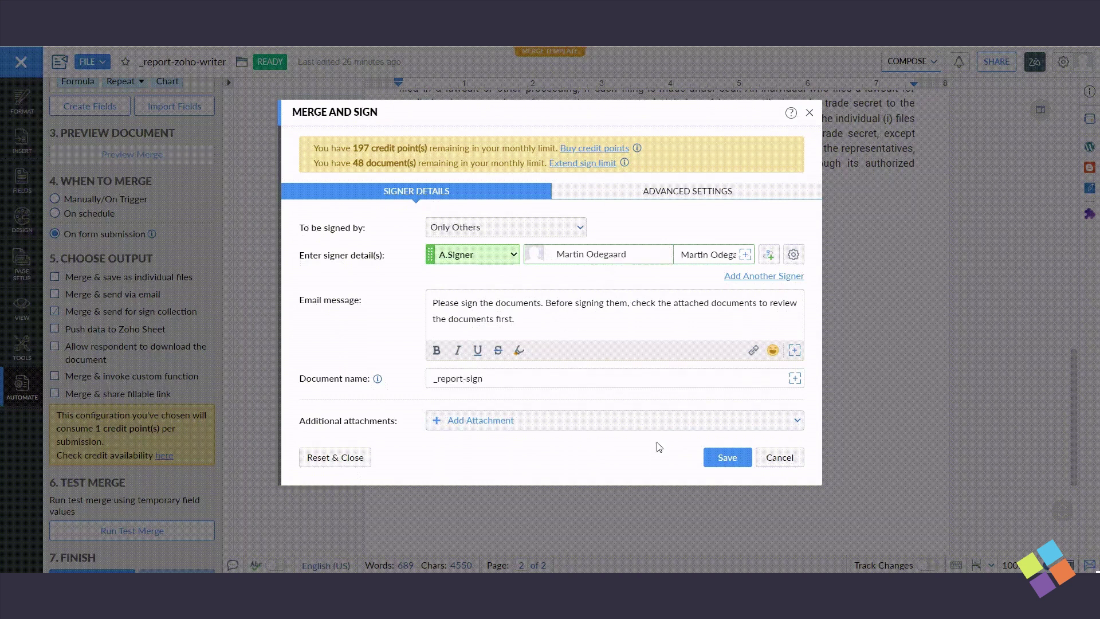
{"action": "left_click", "coordinate": [711, 459]}
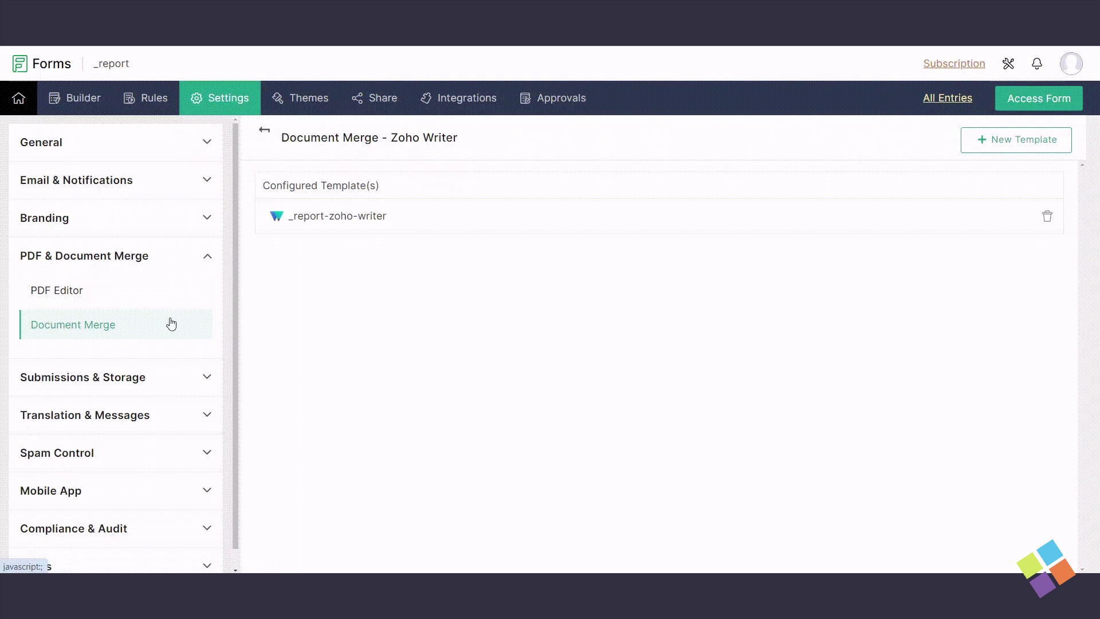
Step: Open the _report submission email template under Email & Notifications for editing
{"action": "left_click", "coordinate": [207, 182]}
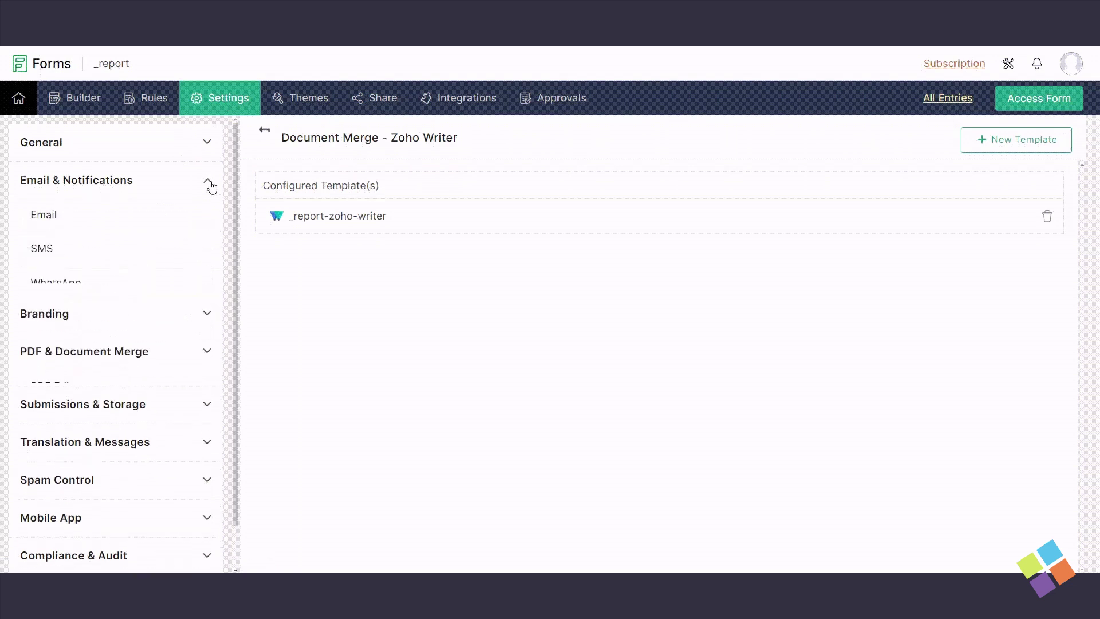
{"action": "left_click", "coordinate": [76, 219]}
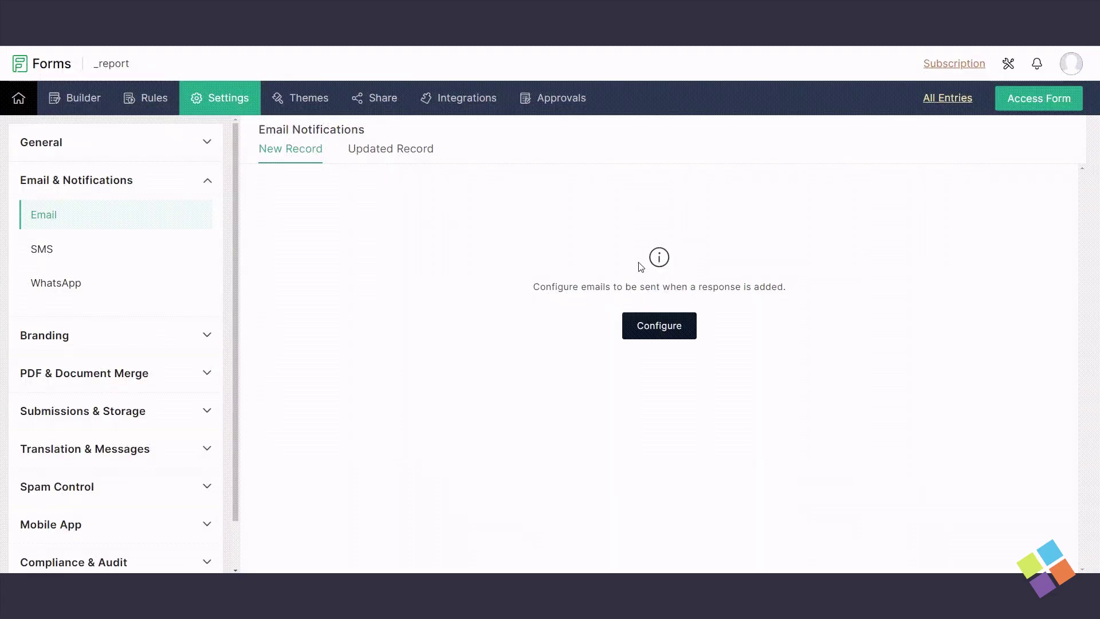
{"action": "left_click", "coordinate": [658, 324]}
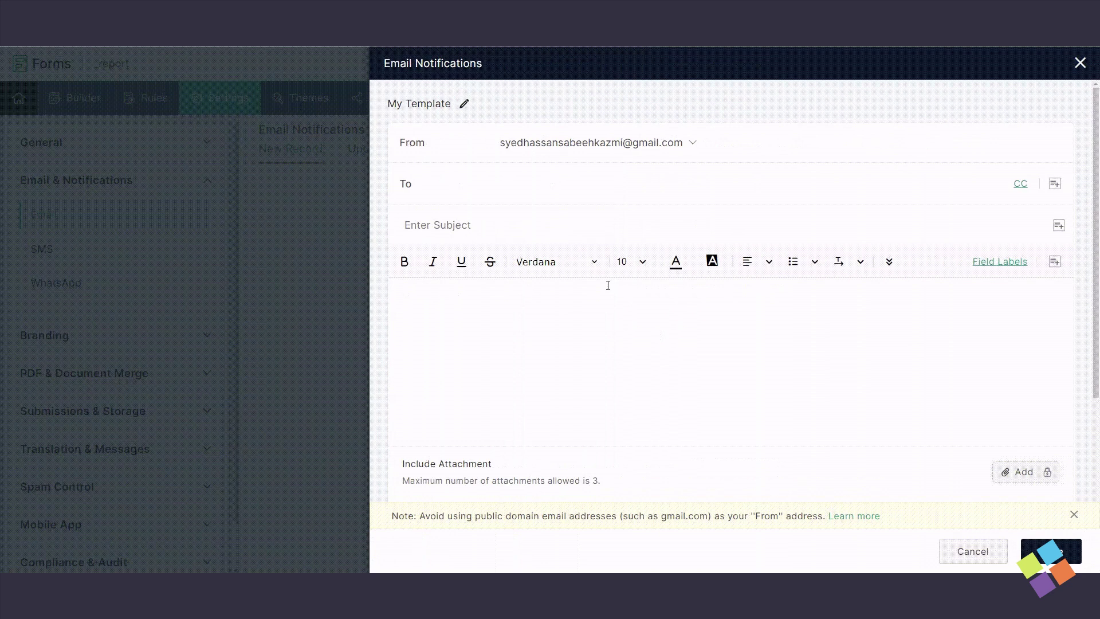
{"action": "scroll", "coordinate": [597, 330], "scroll_direction": "down", "scroll_amount": 3}
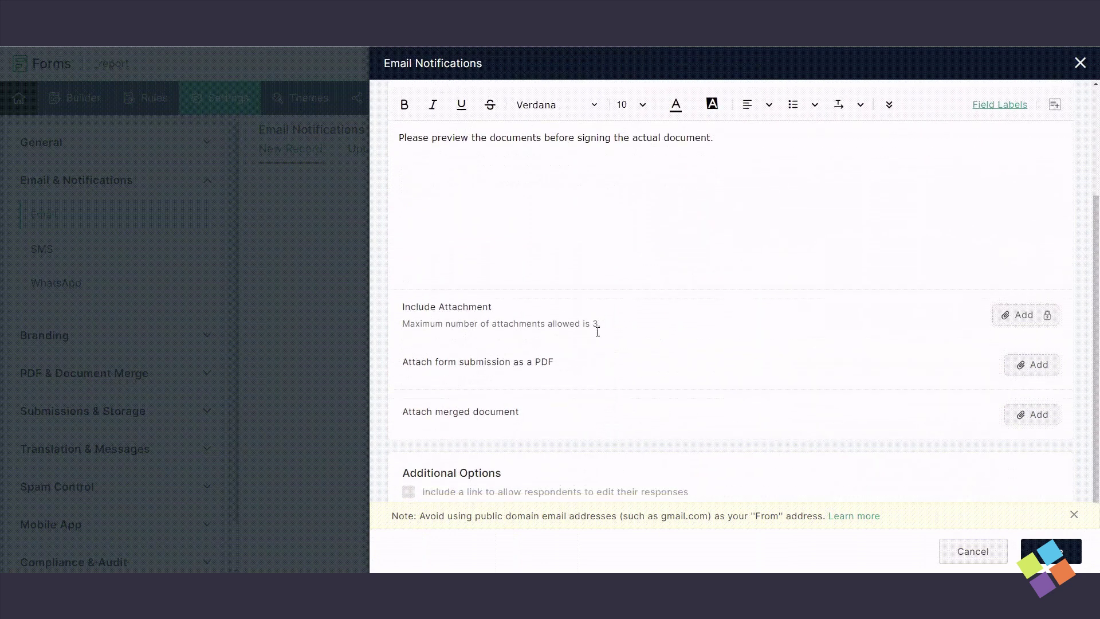
{"action": "scroll", "coordinate": [598, 336], "scroll_direction": "down", "scroll_amount": 1}
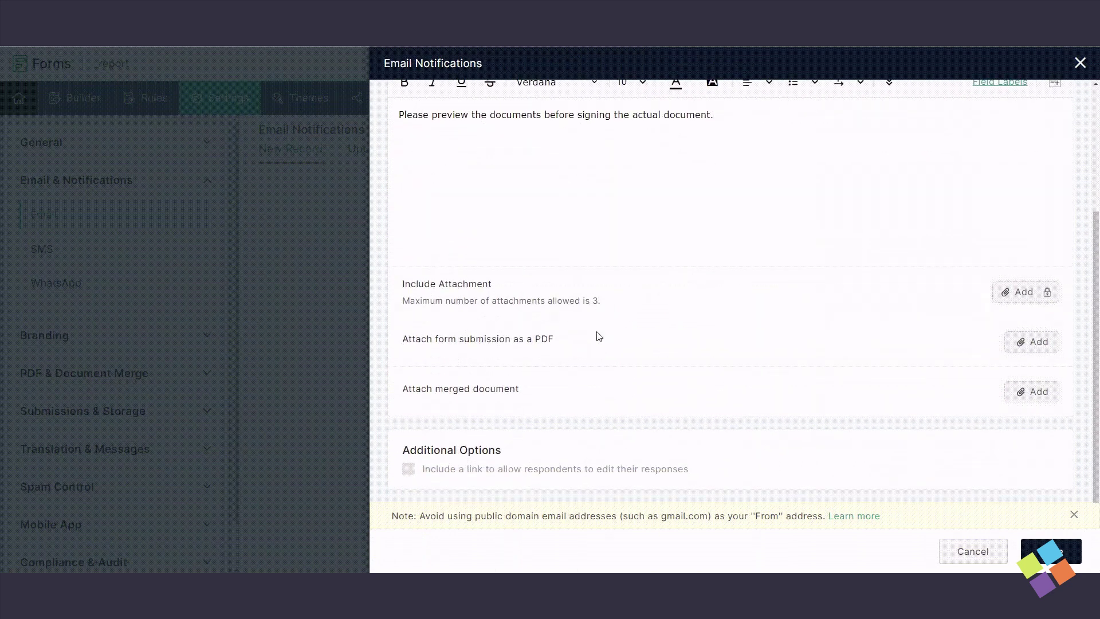
Step: Attach the Default PDF and the merged _report-zoho-writer document to the email, then save
{"action": "left_click", "coordinate": [1019, 344]}
{"action": "left_click", "coordinate": [727, 398]}
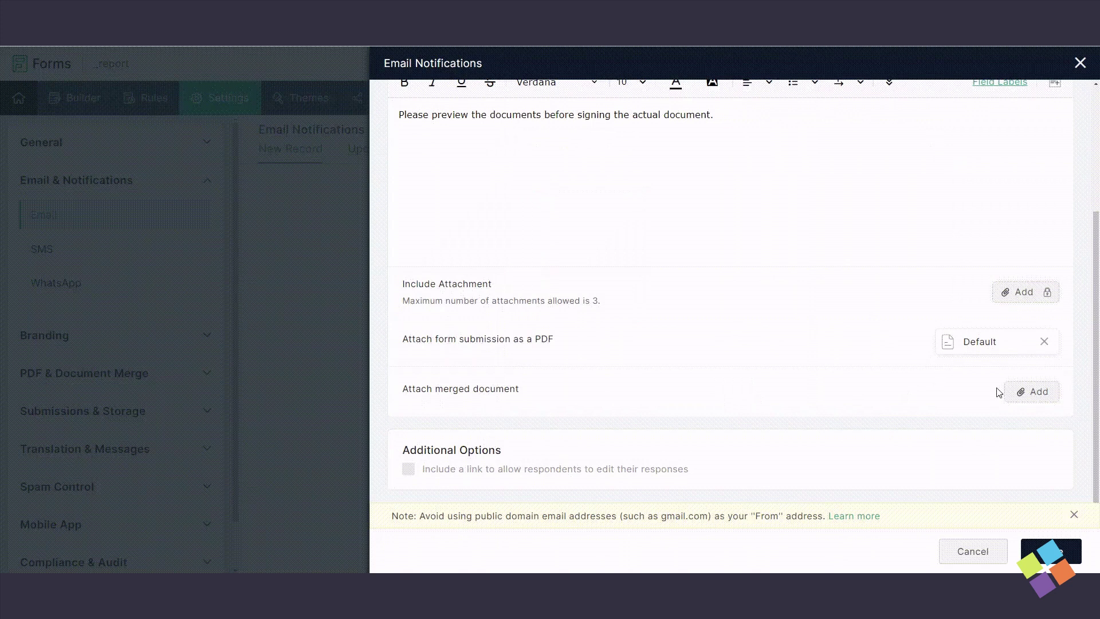
{"action": "left_click", "coordinate": [1034, 392]}
{"action": "left_click", "coordinate": [637, 300]}
{"action": "left_click", "coordinate": [637, 300]}
{"action": "left_click", "coordinate": [702, 353]}
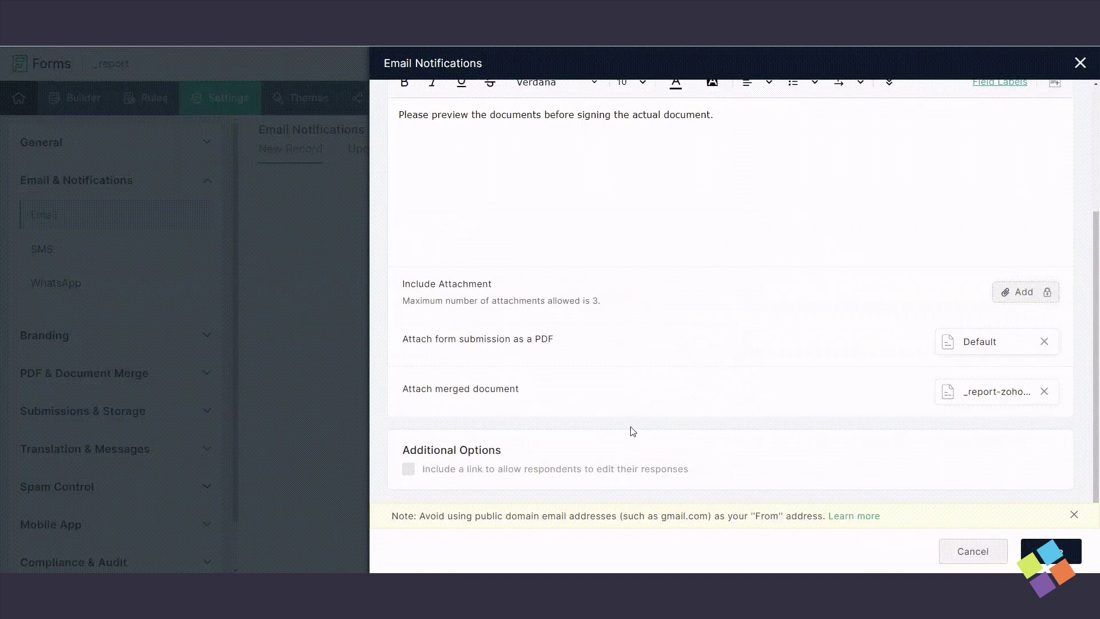
{"action": "left_click", "coordinate": [1037, 542]}
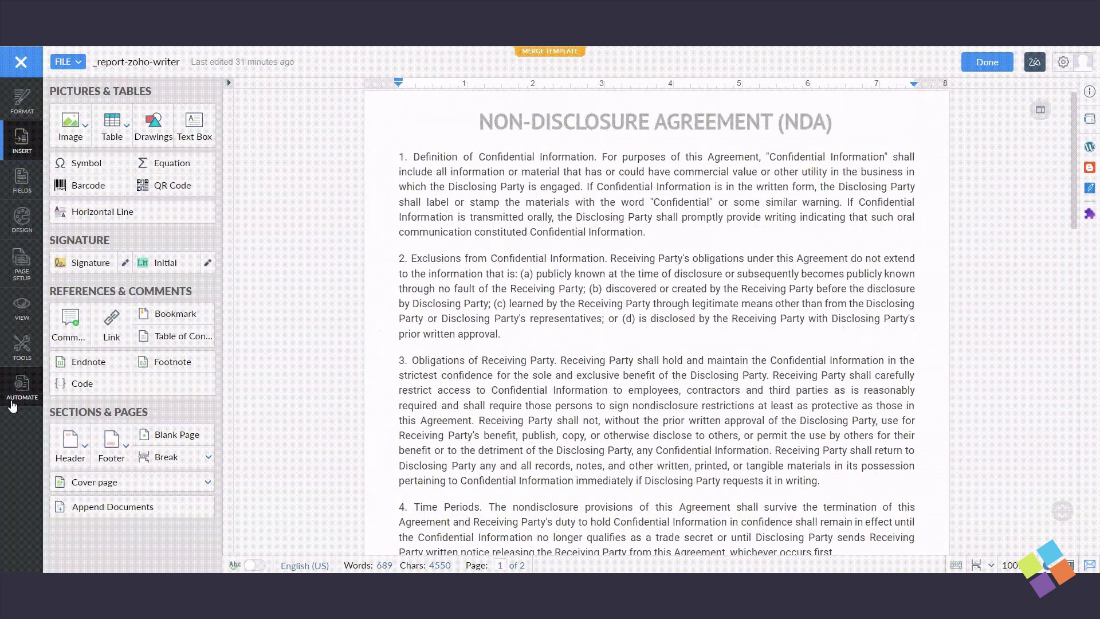
Step: Go from the Writer template to Zoho Forms and open the live _report form
{"action": "left_click", "coordinate": [21, 390]}
{"action": "scroll", "coordinate": [211, 353], "scroll_direction": "down", "scroll_amount": 6}
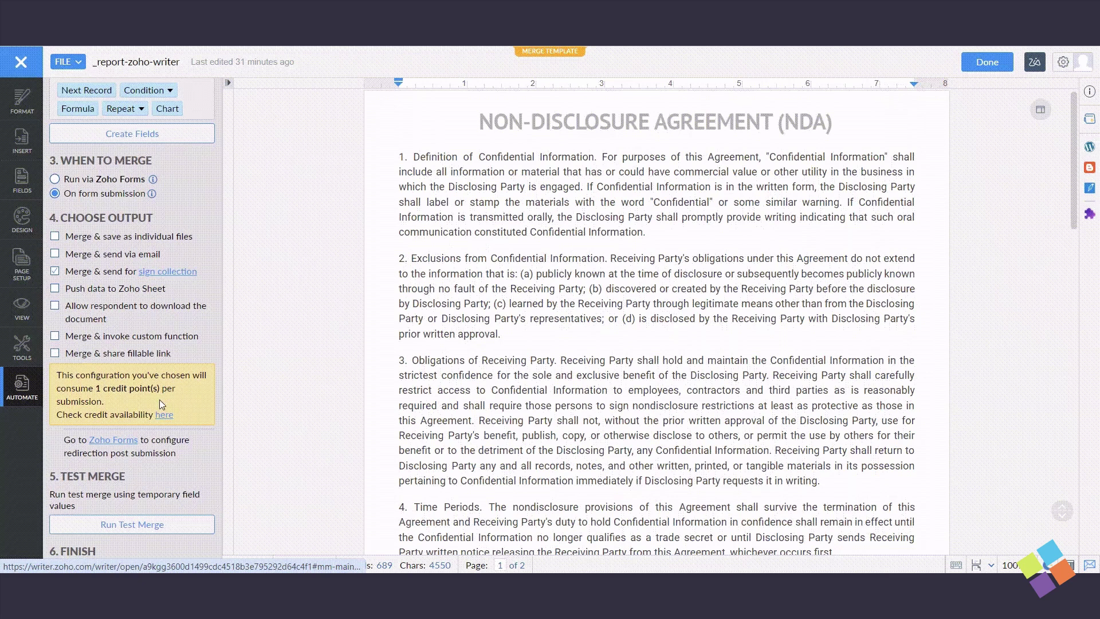
{"action": "left_click", "coordinate": [175, 535]}
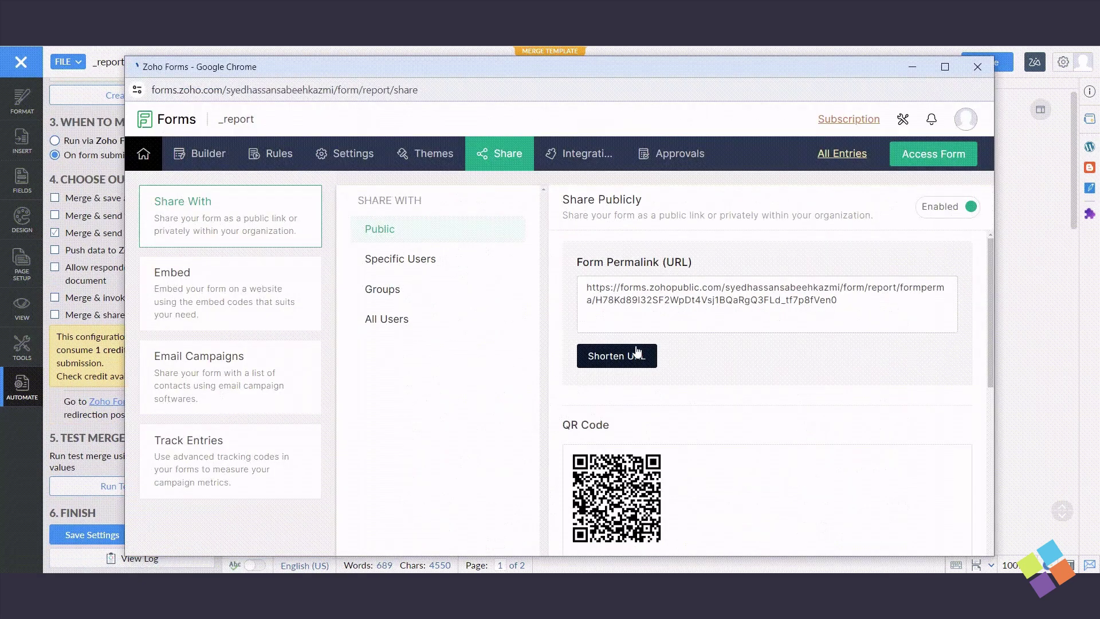
{"action": "scroll", "coordinate": [735, 381], "scroll_direction": "down", "scroll_amount": 5}
{"action": "scroll", "coordinate": [734, 380], "scroll_direction": "up", "scroll_amount": 5}
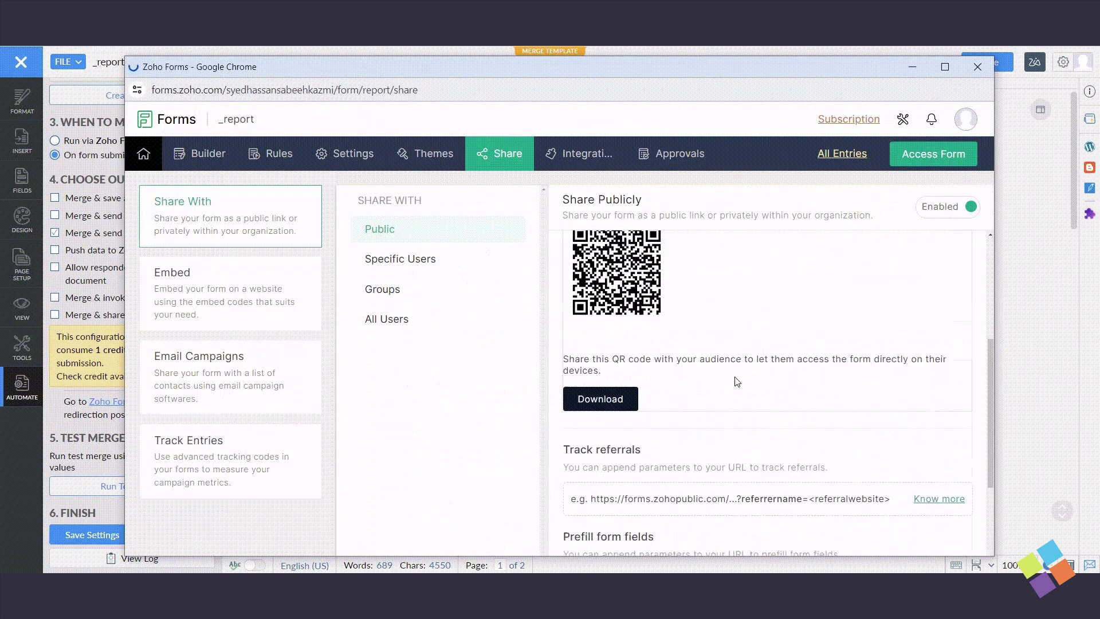
{"action": "left_click", "coordinate": [942, 165]}
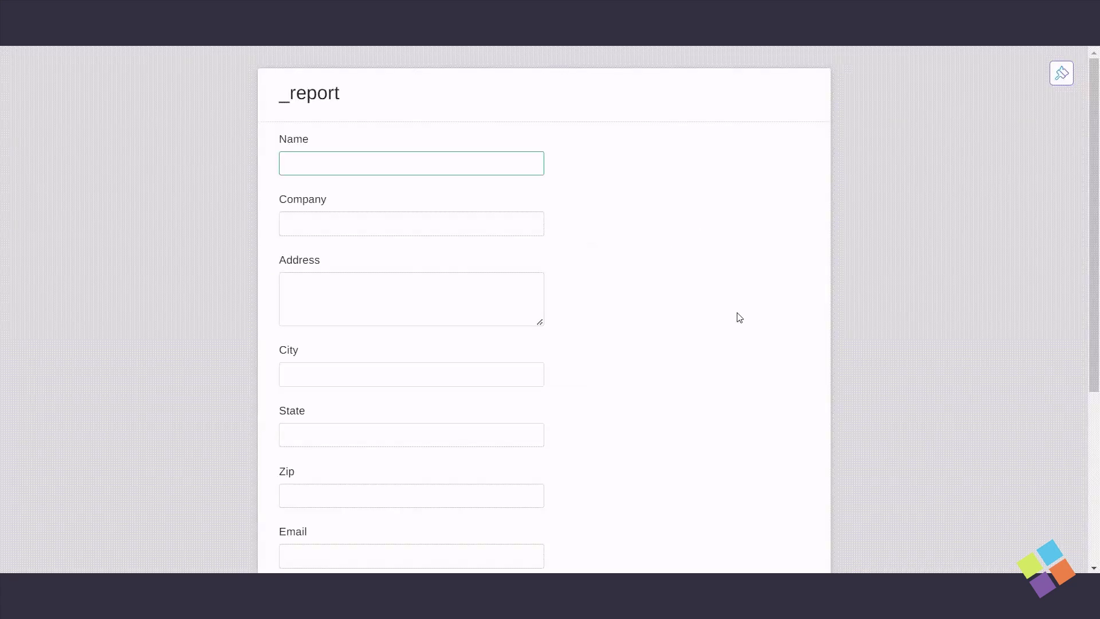
Step: Fill in the entry for product Plat 56B, review its summary, and submit it
{"action": "scroll", "coordinate": [676, 309], "scroll_direction": "down", "scroll_amount": 5}
{"action": "scroll", "coordinate": [676, 310], "scroll_direction": "up", "scroll_amount": 5}
{"action": "left_click", "coordinate": [599, 173]}
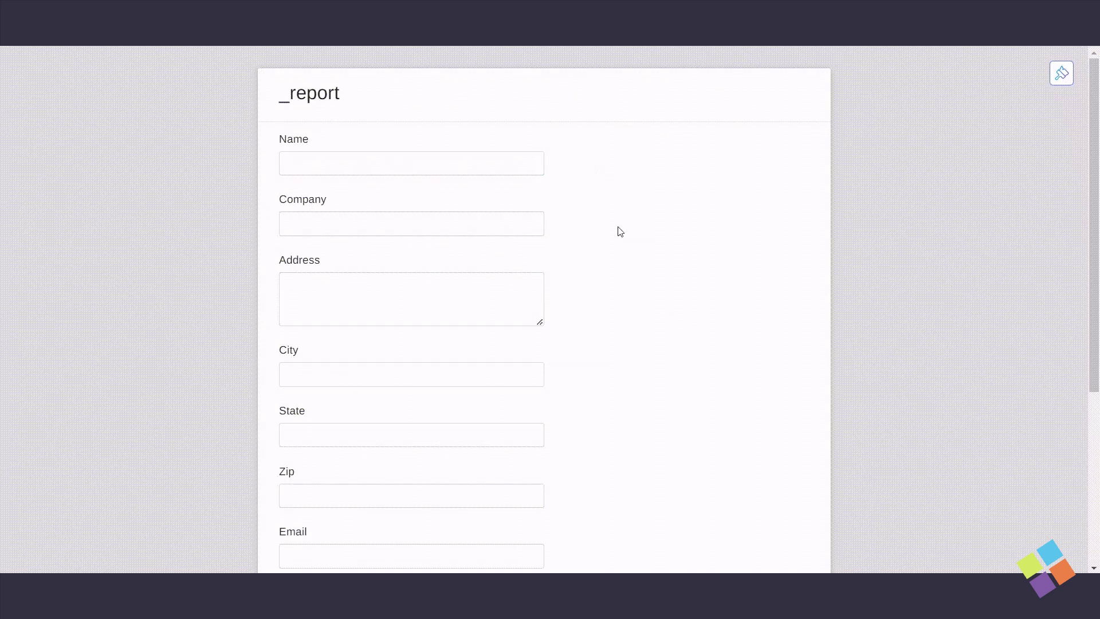
{"action": "scroll", "coordinate": [636, 301], "scroll_direction": "down", "scroll_amount": 5}
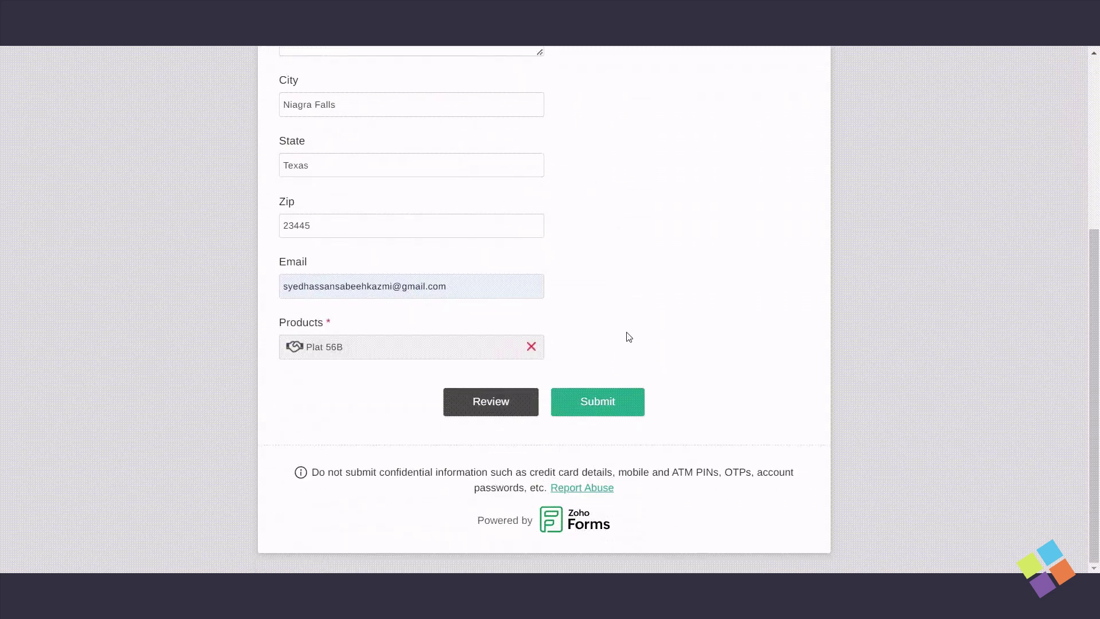
{"action": "left_click", "coordinate": [488, 410]}
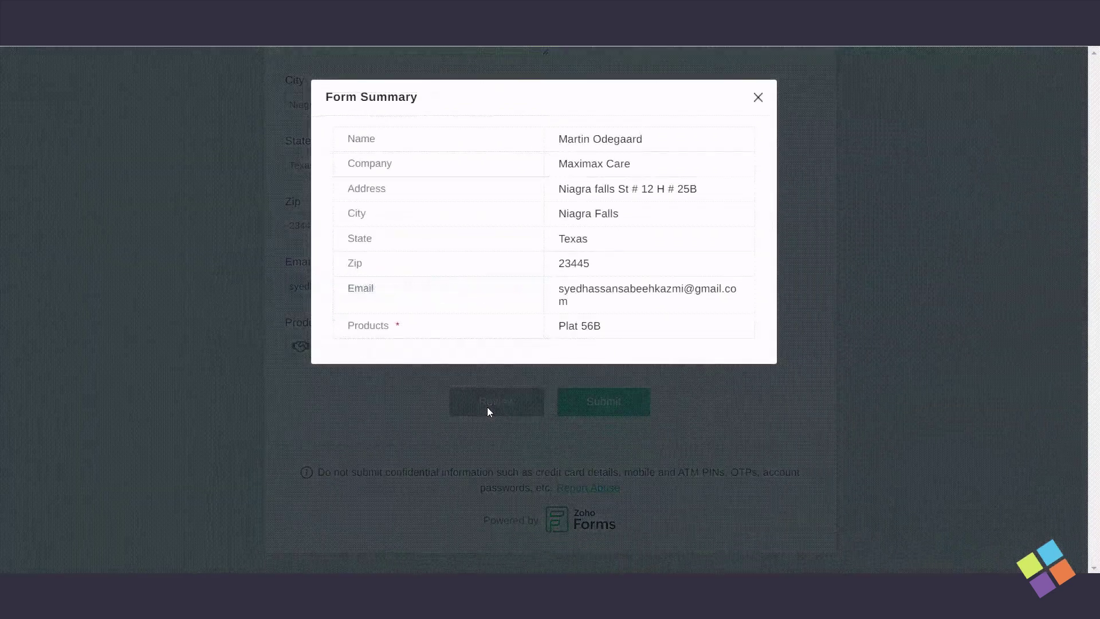
{"action": "left_click", "coordinate": [759, 100]}
{"action": "left_click", "coordinate": [606, 407]}
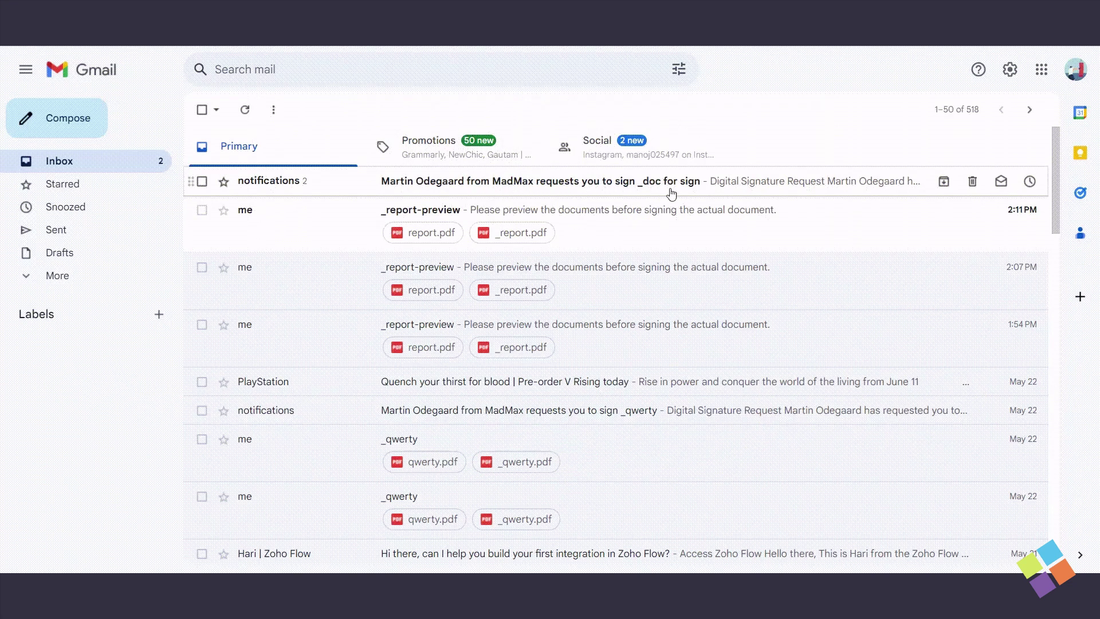
Step: Open the newest _report-preview email, mark it as safe, and preview report.pdf
{"action": "left_click", "coordinate": [540, 215]}
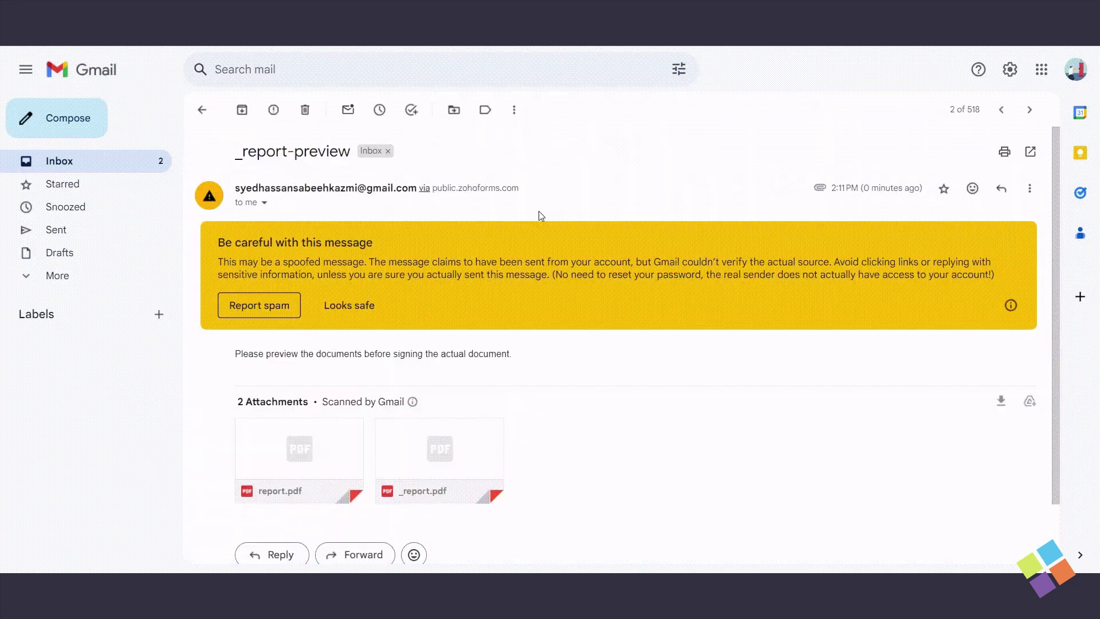
{"action": "left_click", "coordinate": [336, 306]}
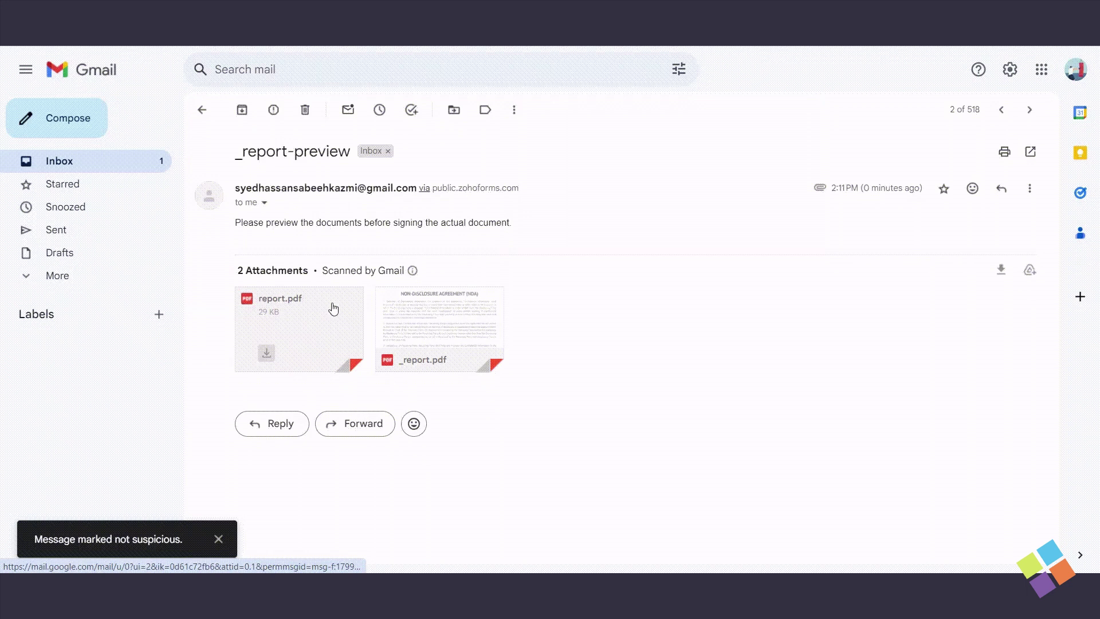
{"action": "left_click", "coordinate": [317, 315]}
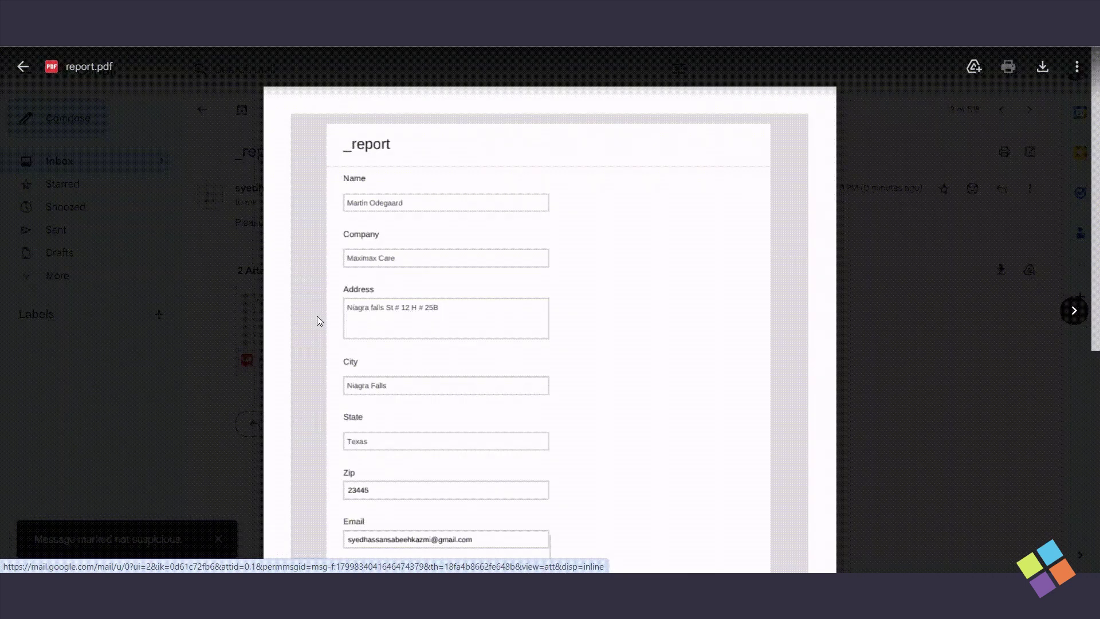
{"action": "scroll", "coordinate": [569, 295], "scroll_direction": "down", "scroll_amount": 5}
{"action": "scroll", "coordinate": [570, 294], "scroll_direction": "up", "scroll_amount": 5}
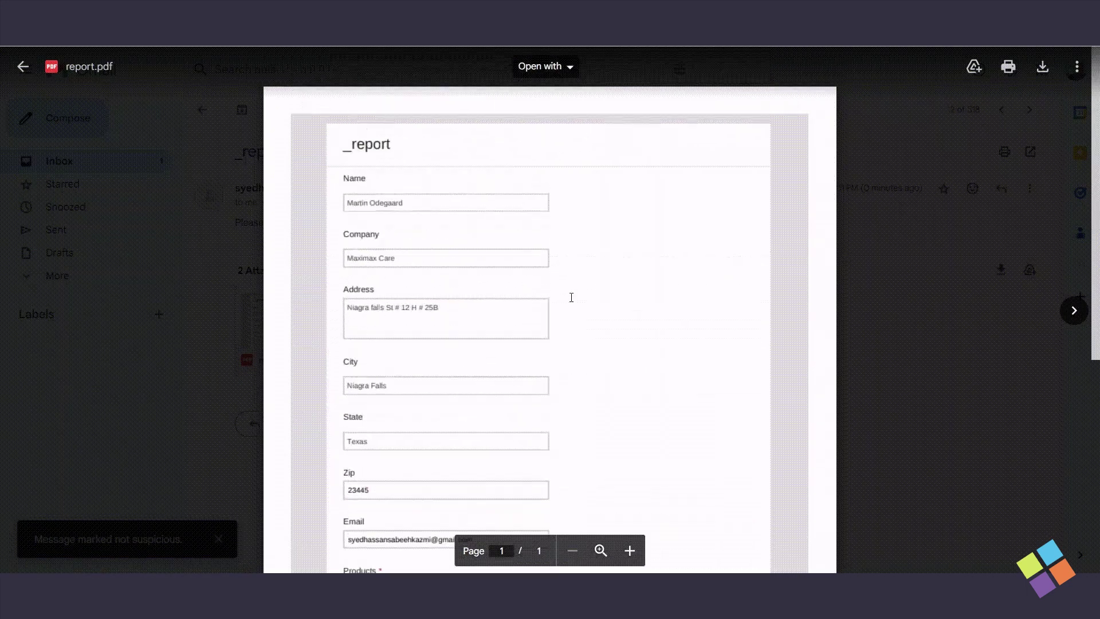
{"action": "left_click", "coordinate": [20, 68]}
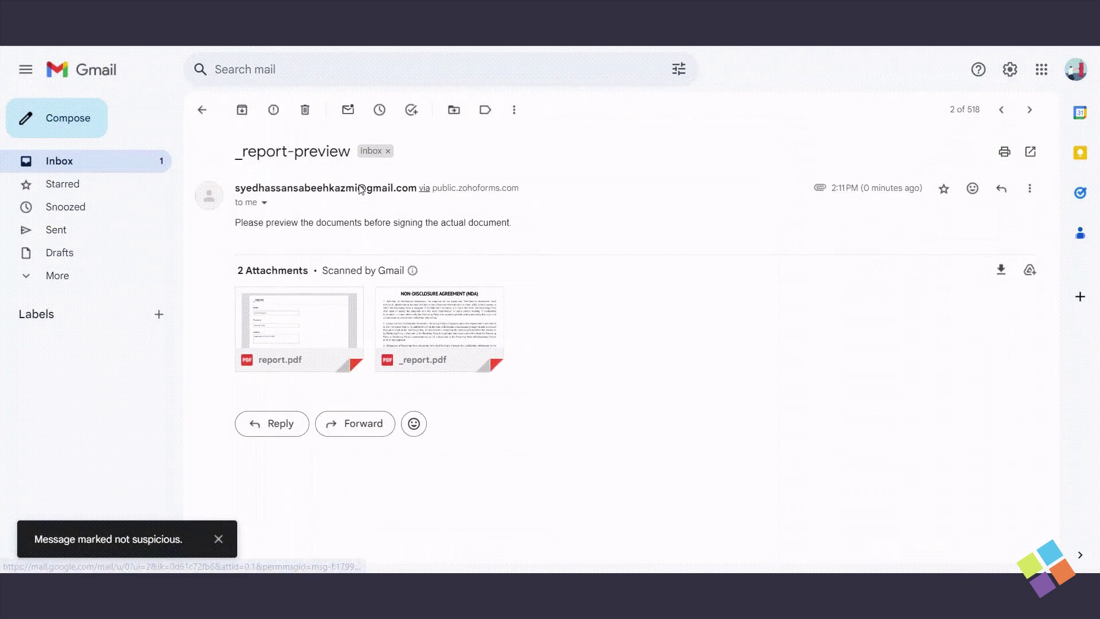
Step: Preview the _report.pdf NDA attachment of the same email
{"action": "left_click", "coordinate": [453, 336]}
{"action": "scroll", "coordinate": [592, 319], "scroll_direction": "down", "scroll_amount": 3}
{"action": "scroll", "coordinate": [592, 319], "scroll_direction": "down", "scroll_amount": 10}
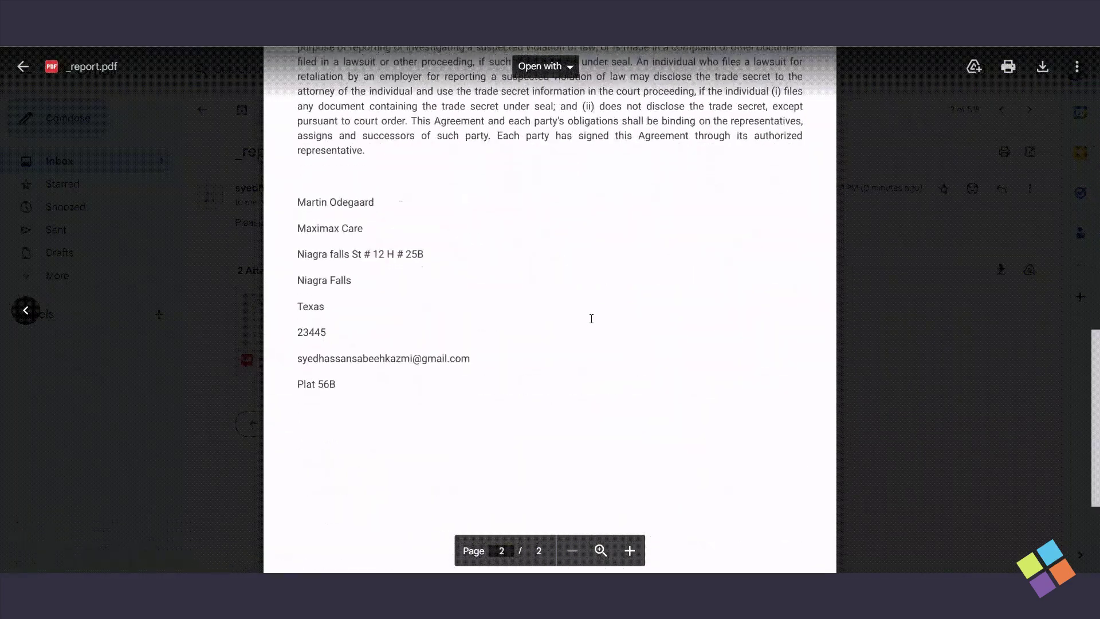
{"action": "scroll", "coordinate": [592, 319], "scroll_direction": "up", "scroll_amount": 2}
{"action": "scroll", "coordinate": [592, 319], "scroll_direction": "up", "scroll_amount": 10}
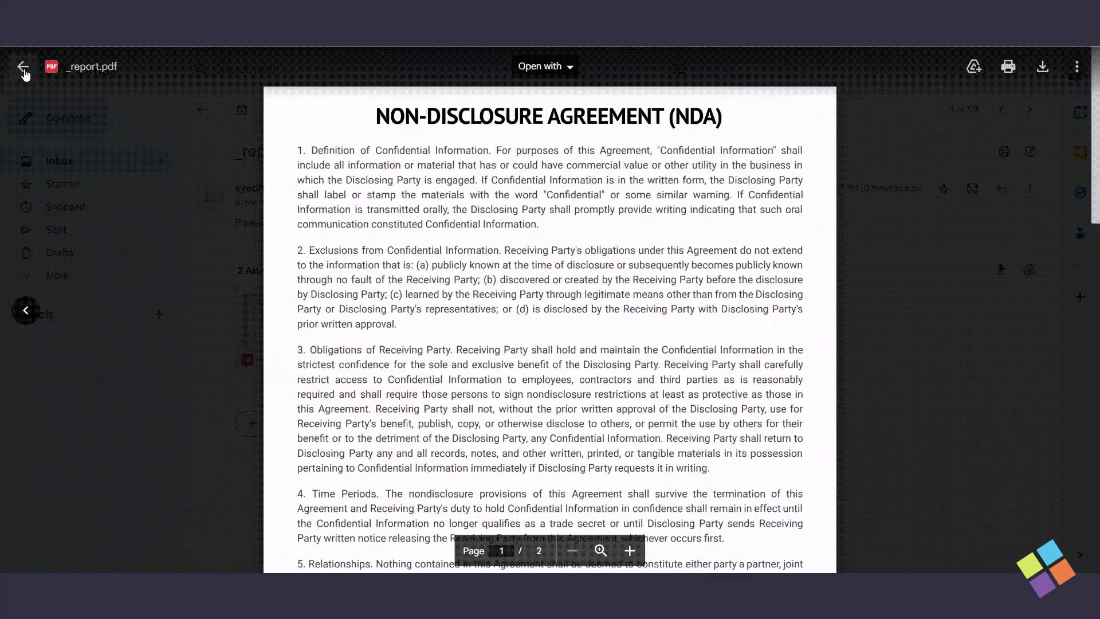
{"action": "left_click", "coordinate": [23, 67]}
Step: Back in the inbox, open the Zoho Sign request to sign _doc for sign
{"action": "left_click", "coordinate": [202, 110]}
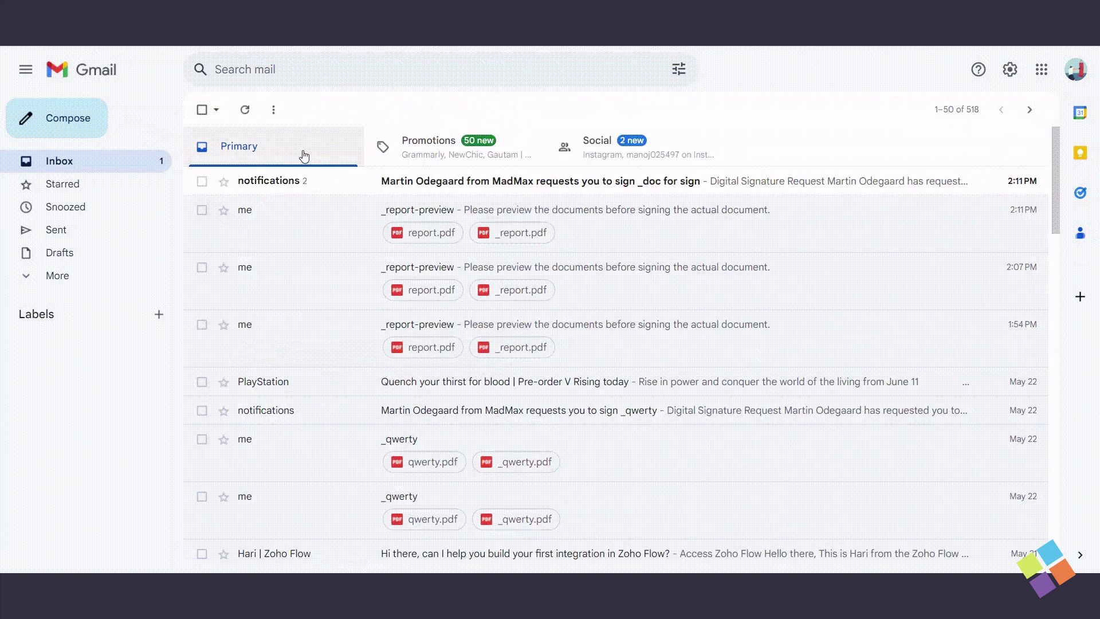
{"action": "left_click", "coordinate": [421, 187]}
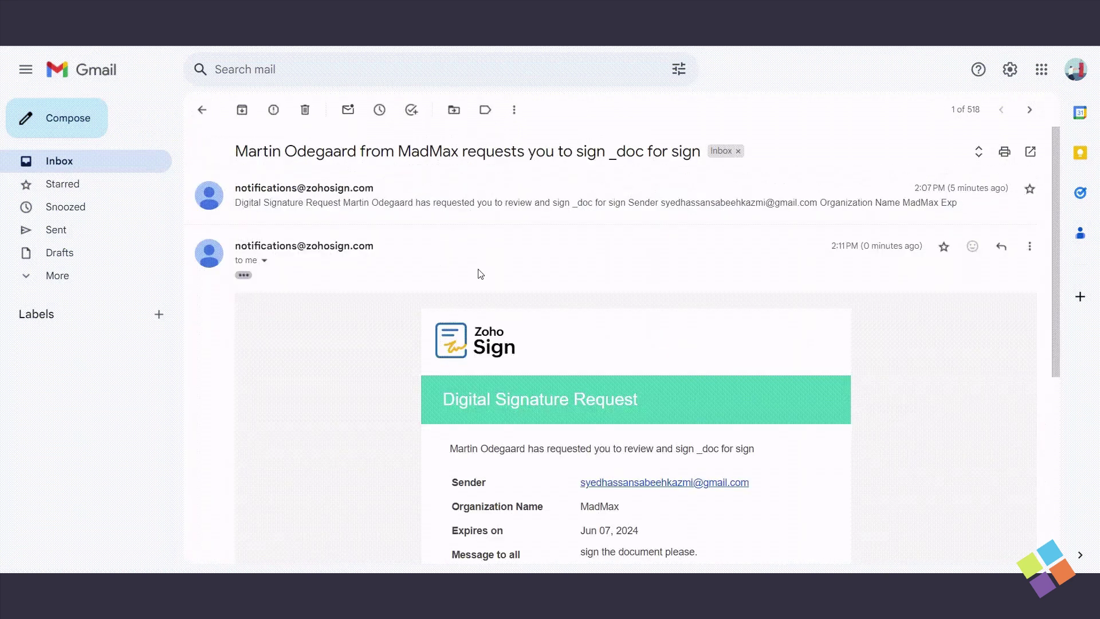
{"action": "scroll", "coordinate": [543, 280], "scroll_direction": "down", "scroll_amount": 5}
{"action": "scroll", "coordinate": [630, 310], "scroll_direction": "up", "scroll_amount": 3}
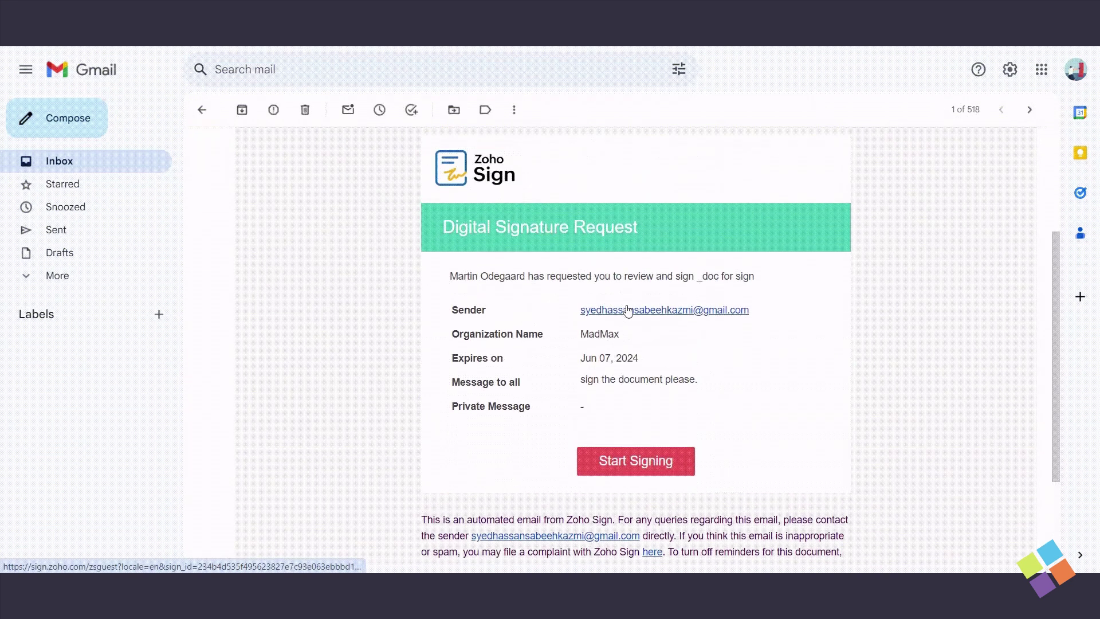
Step: Start signing _doc for sign, accept the electronic-signature consent, fill the signature field, and finish
{"action": "left_click", "coordinate": [624, 471]}
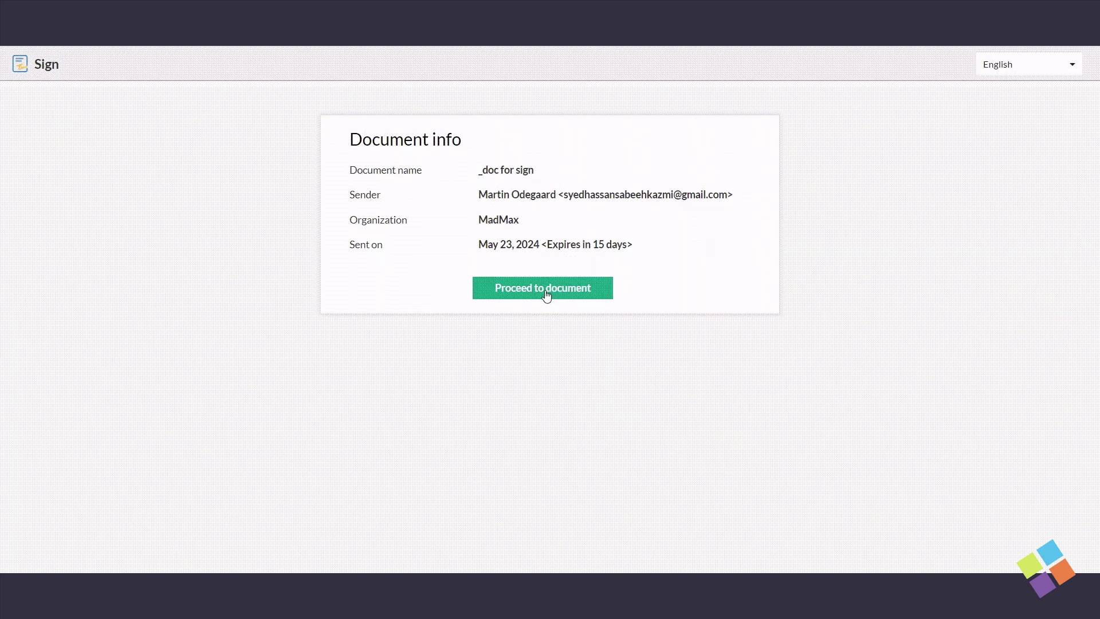
{"action": "left_click", "coordinate": [546, 296]}
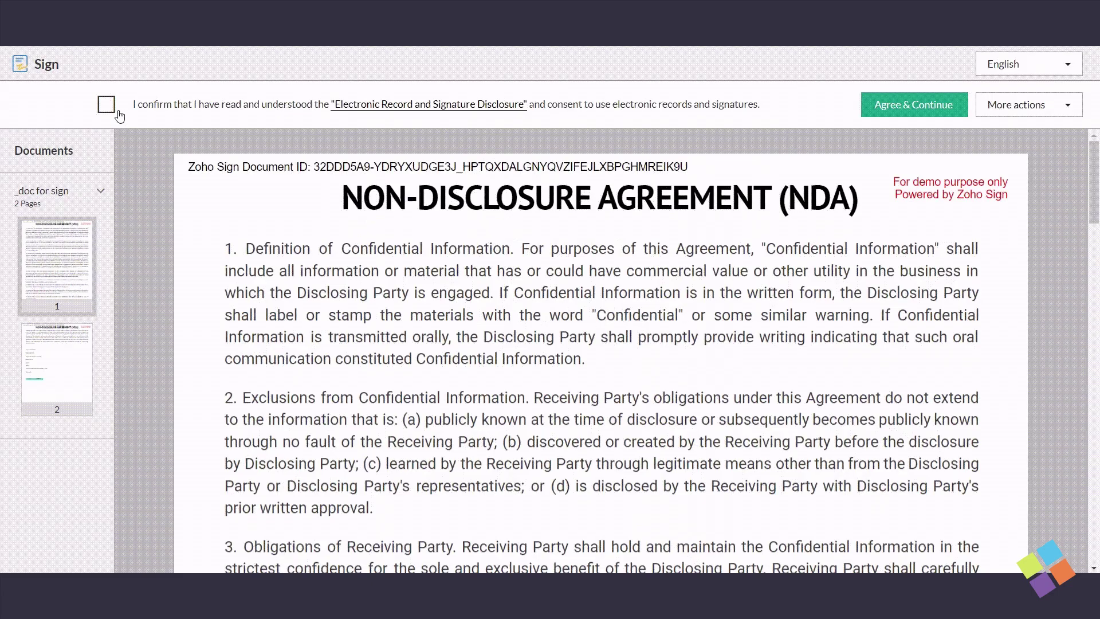
{"action": "left_click", "coordinate": [118, 112]}
{"action": "scroll", "coordinate": [739, 338], "scroll_direction": "down", "scroll_amount": 10}
{"action": "scroll", "coordinate": [711, 345], "scroll_direction": "down", "scroll_amount": 15}
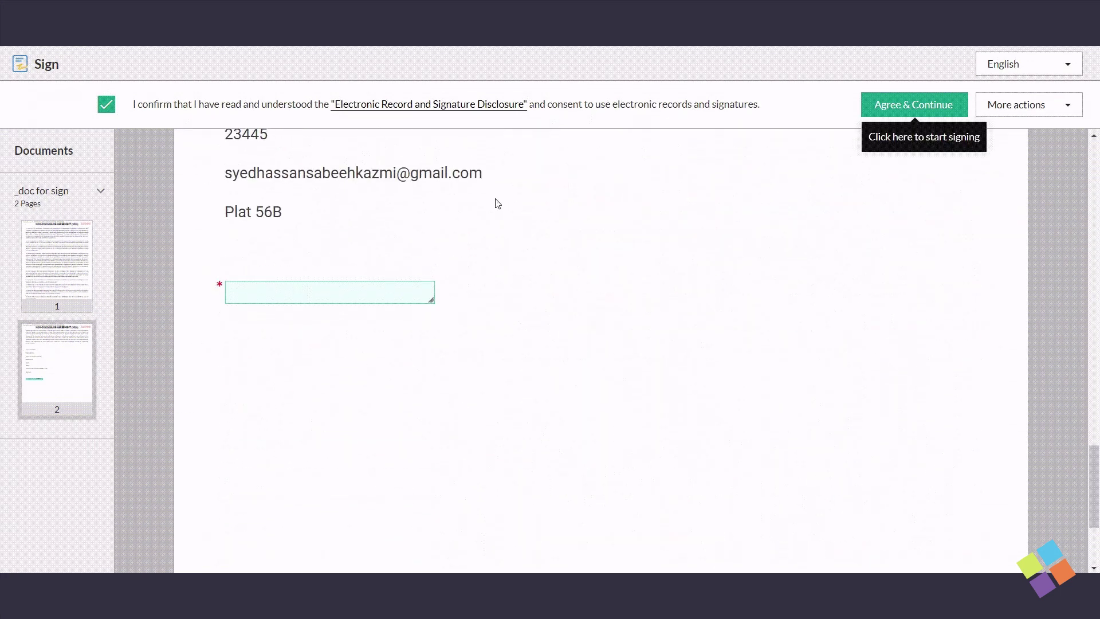
{"action": "left_click", "coordinate": [891, 104]}
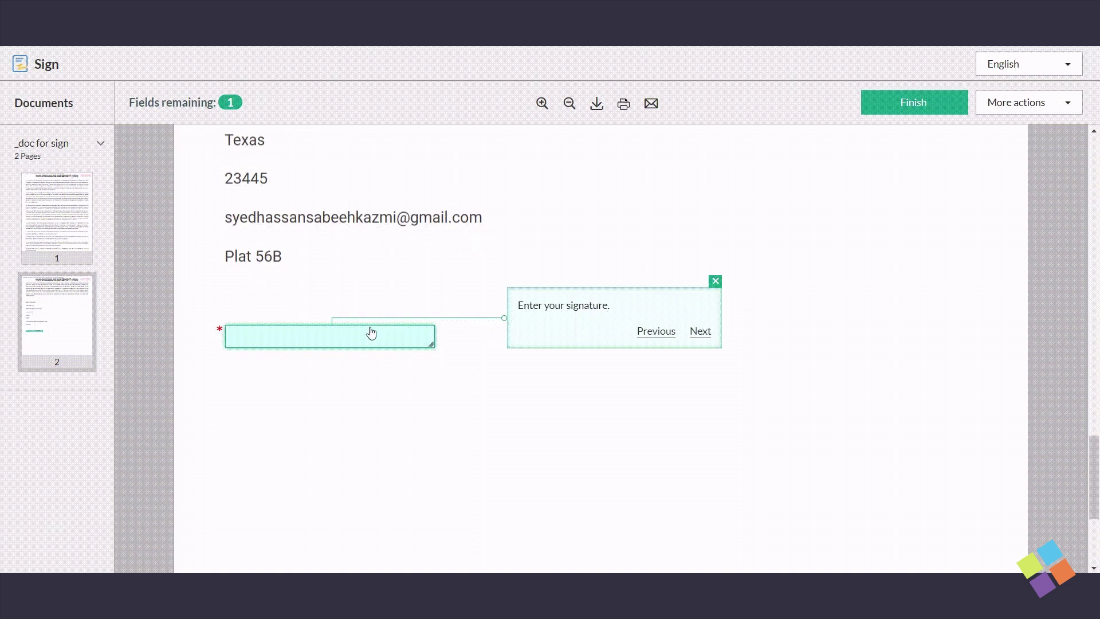
{"action": "left_click", "coordinate": [372, 325]}
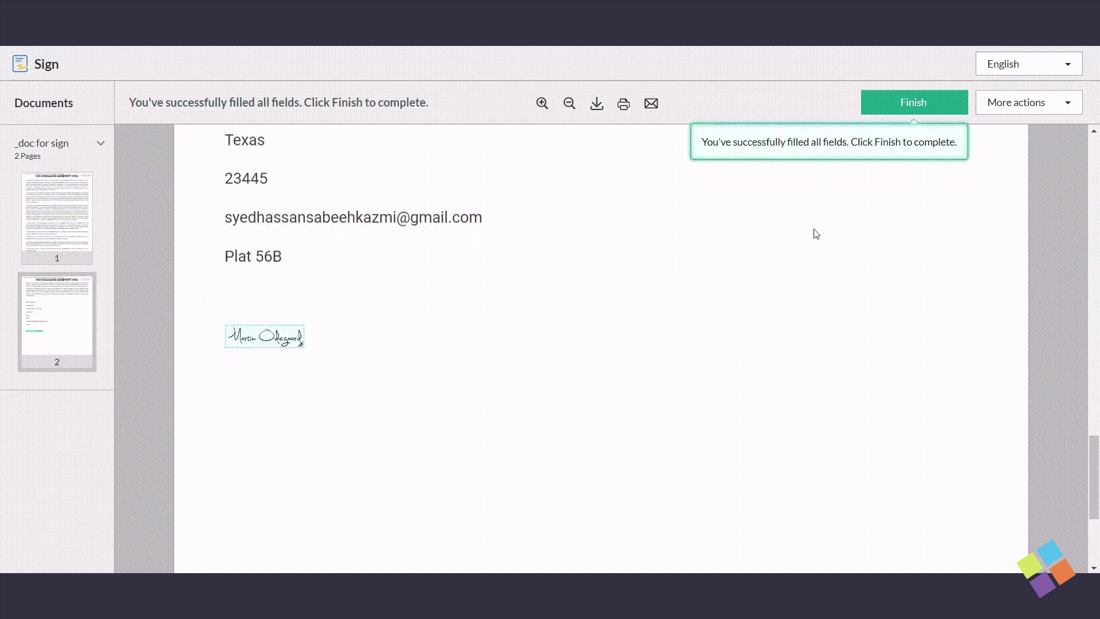
{"action": "left_click", "coordinate": [889, 102]}
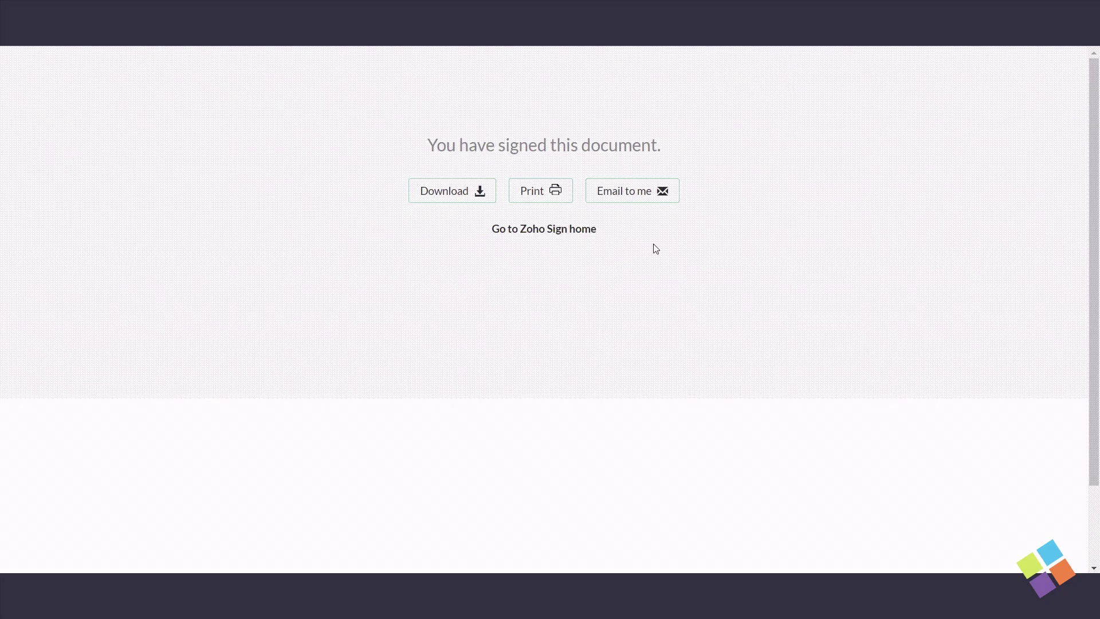